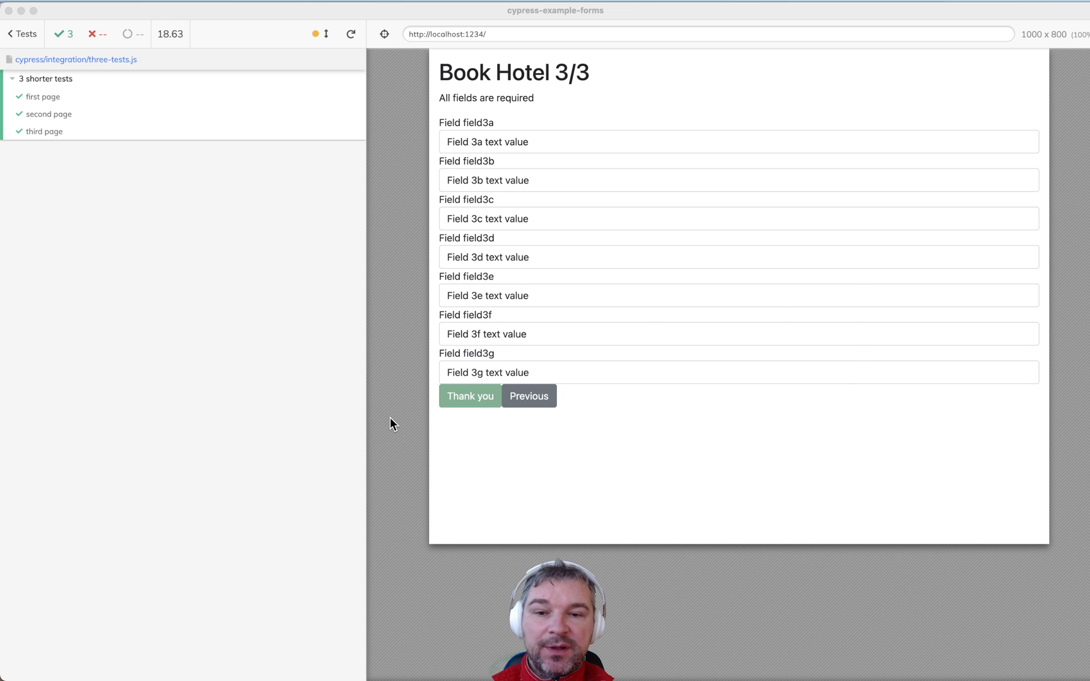
Step: Bring VS Code to the front with the app's index.js source showing window.app exposure
key(super+Tab)
click(35, 38)
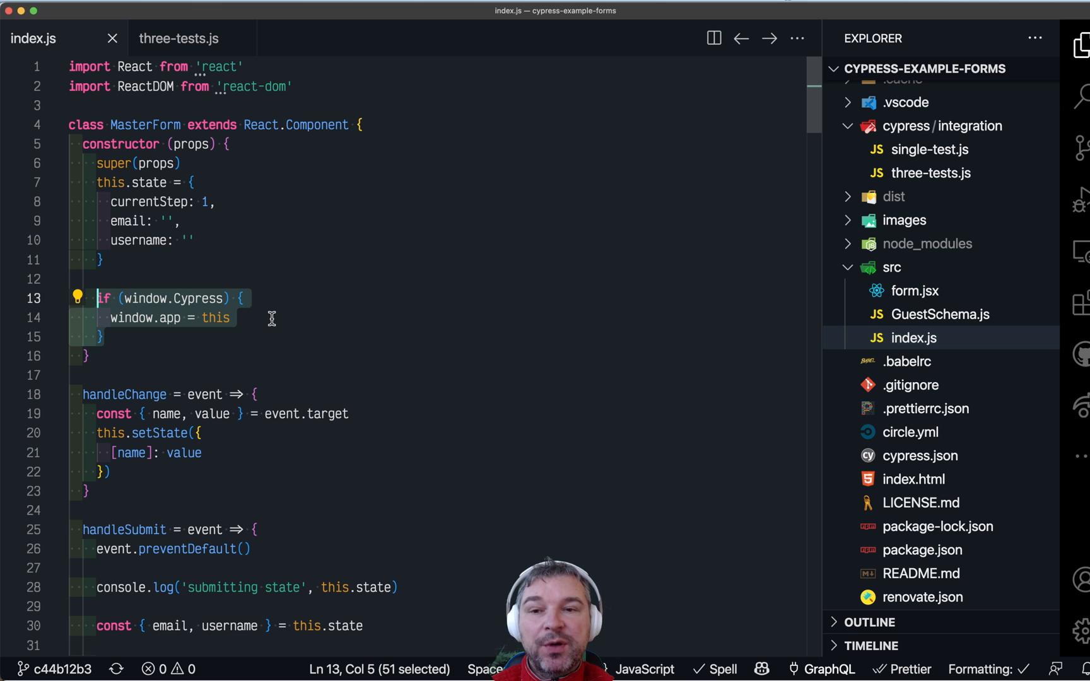
Step: Review the cy.window().its('app') lookups, setState call and app.state assertion in three-tests.js
click(161, 39)
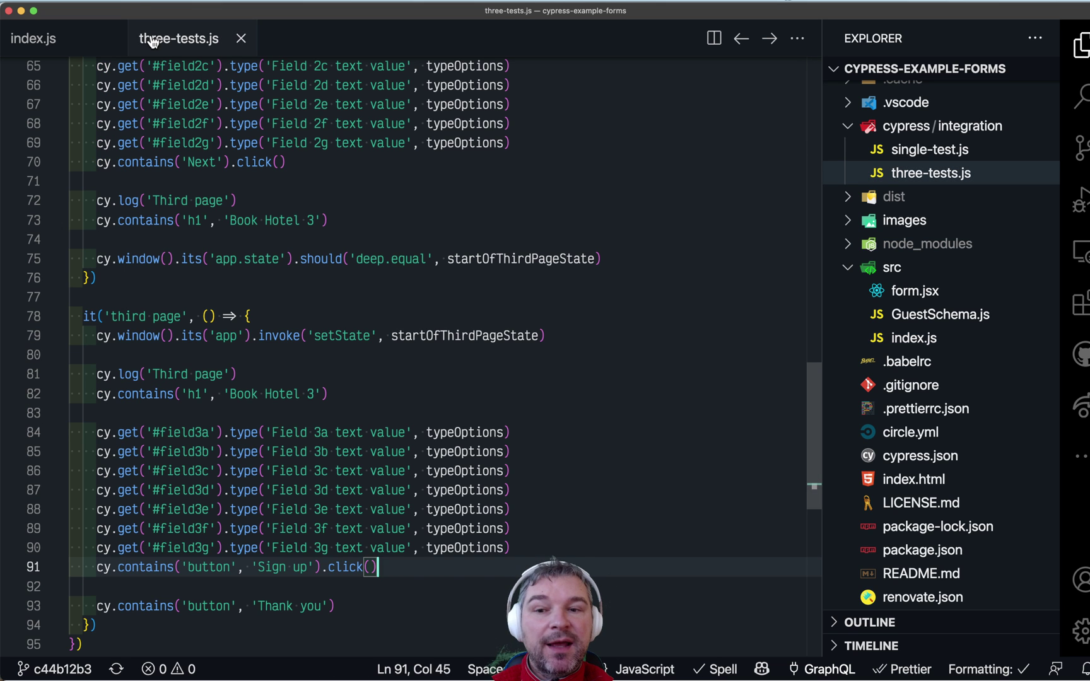
click(249, 335)
shift+click(96, 335)
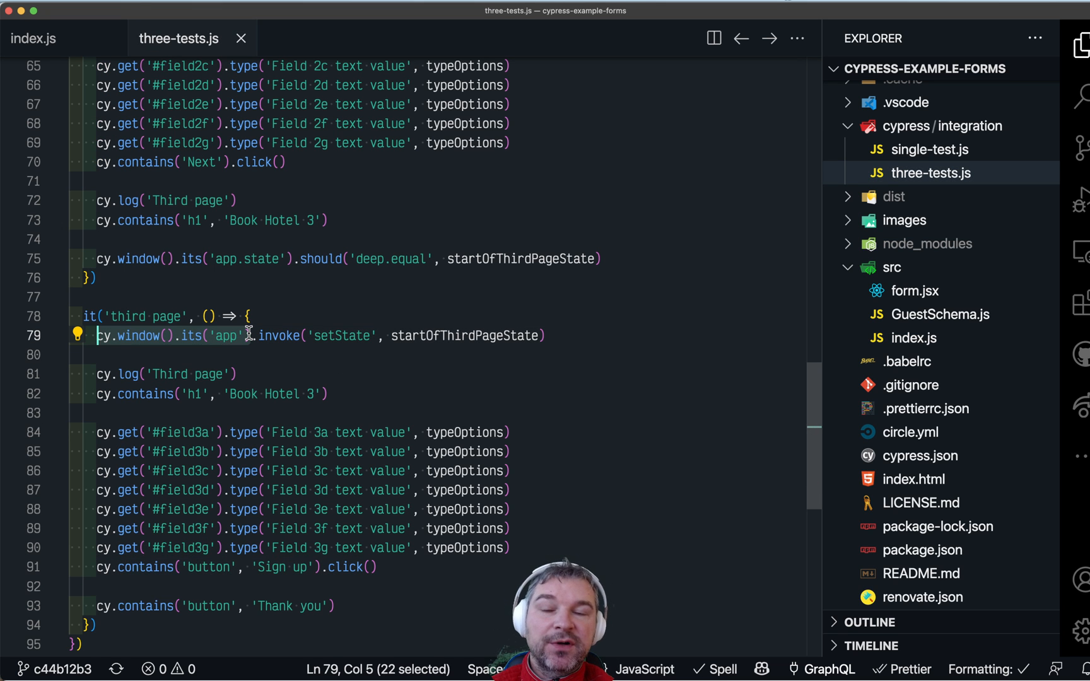
double_click(333, 334)
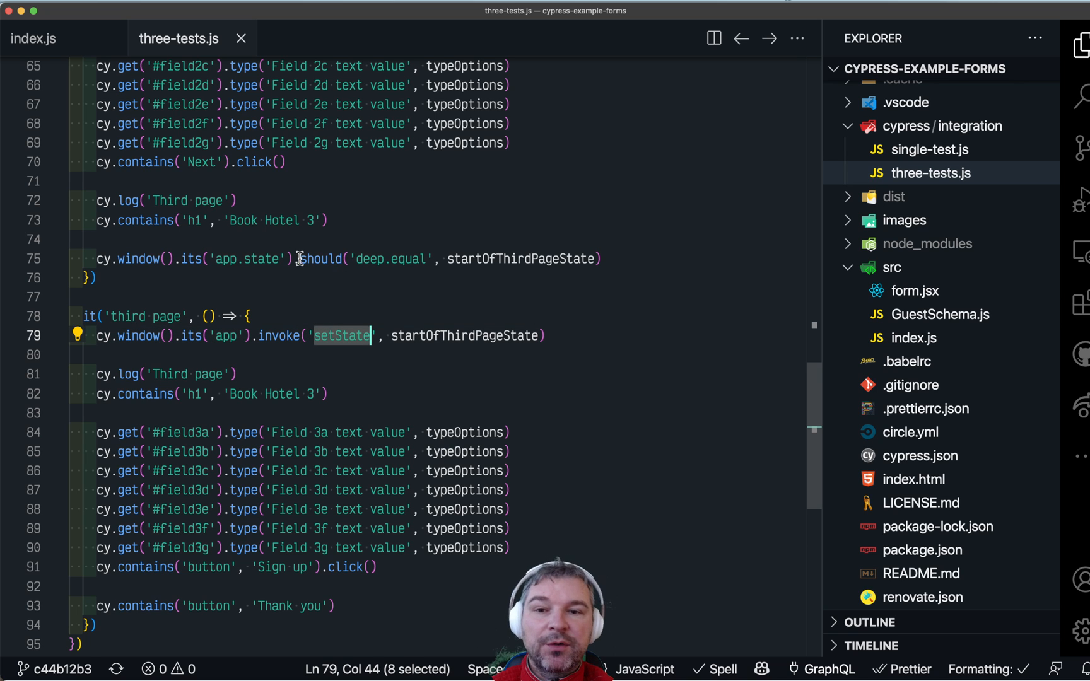
double_click(261, 258)
click(366, 351)
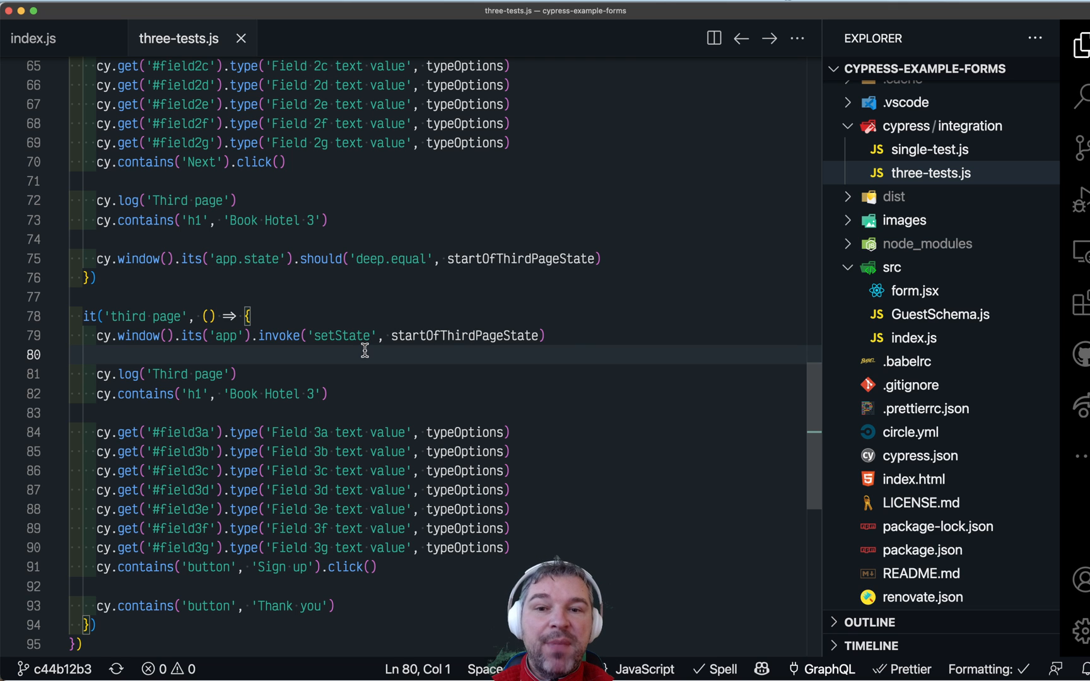
Step: Install cypress-react-app-actions as a dev dependency using the README's npm install command
key(super+Tab)
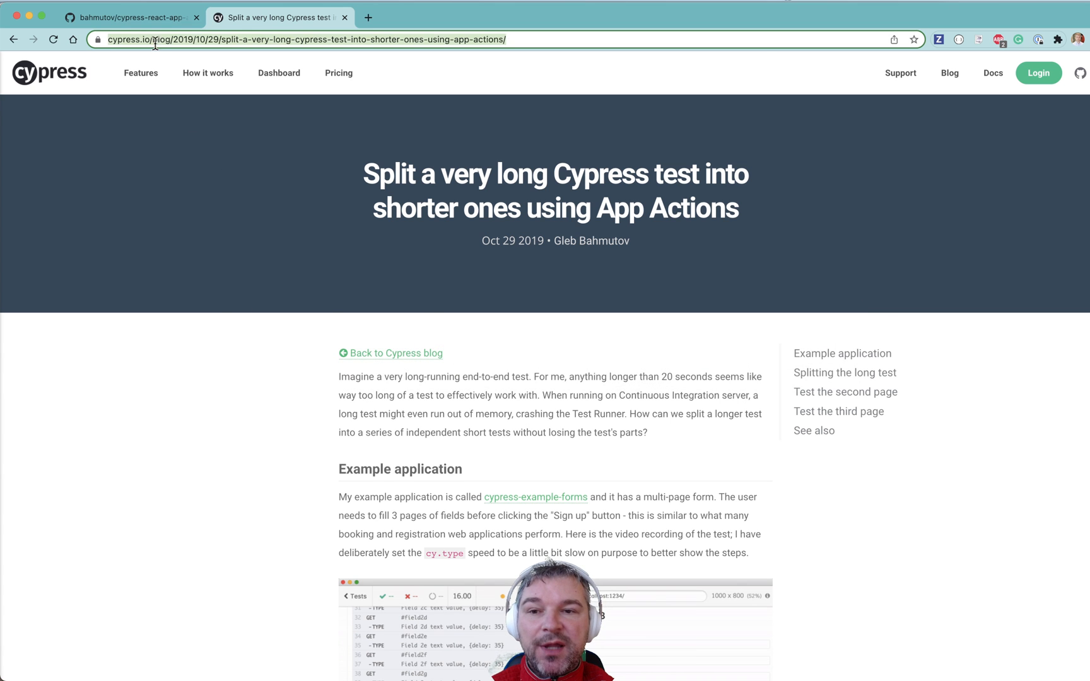
click(128, 17)
scroll(456, 220, down, 5)
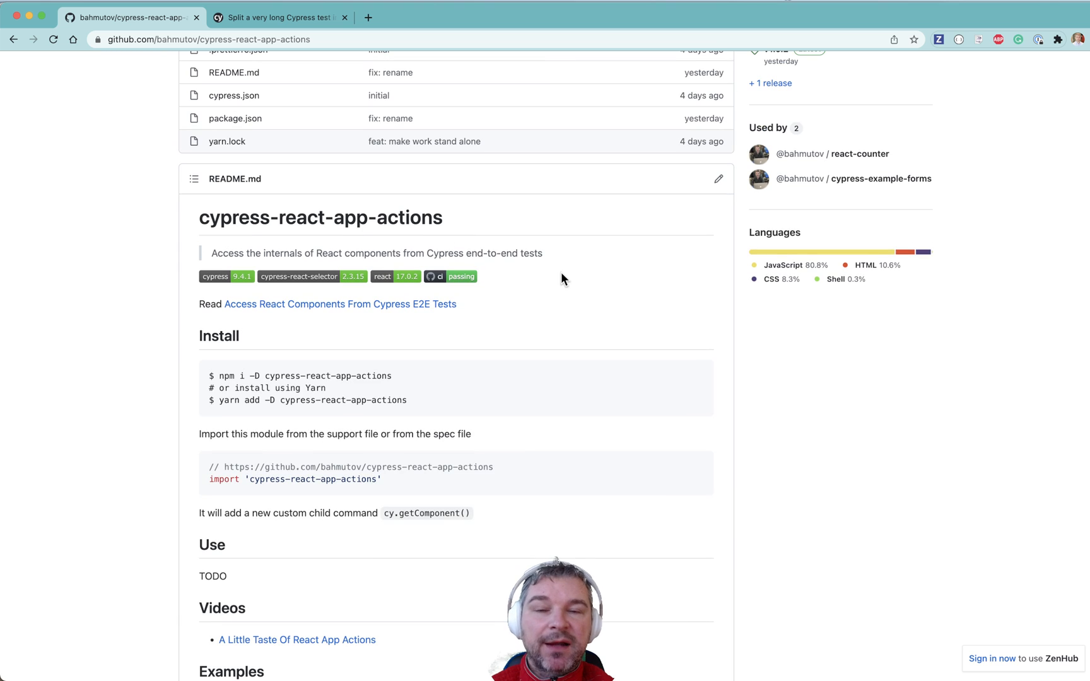
scroll(562, 279, down, 2)
drag(396, 285, 222, 296)
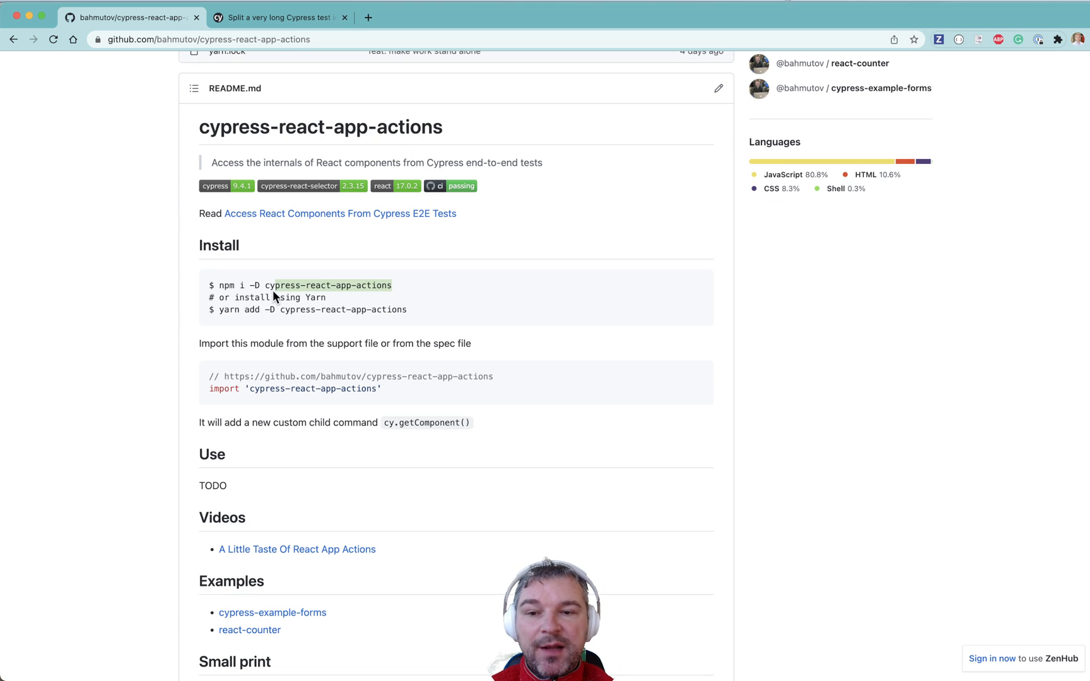
key(super+c)
key(super+Tab)
key(super+v)
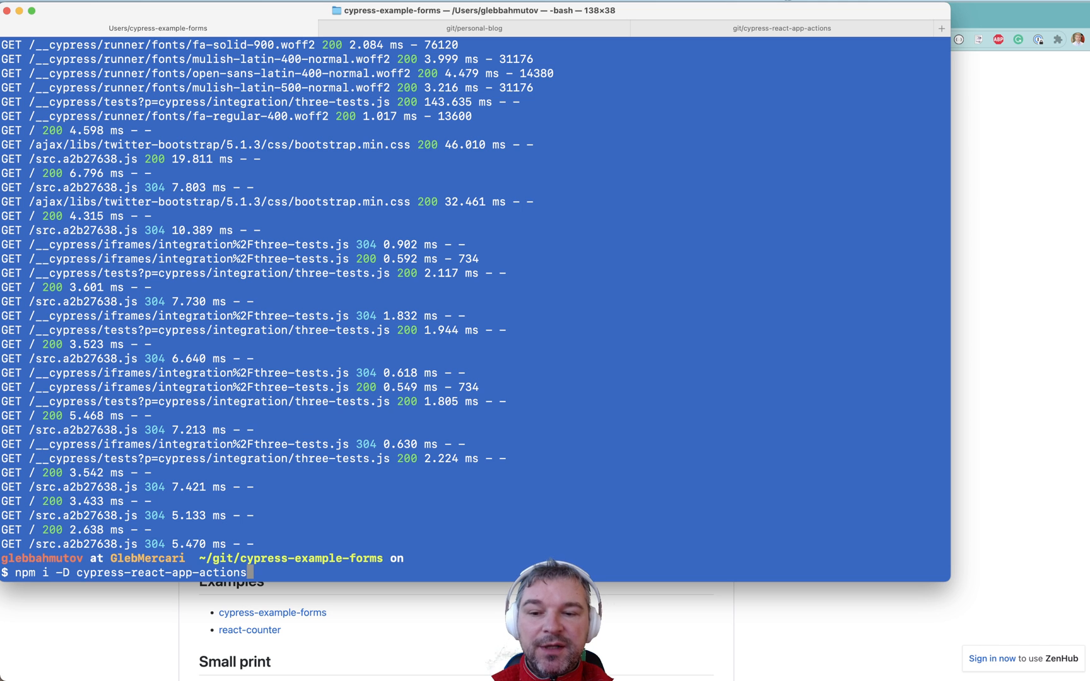
key(Return)
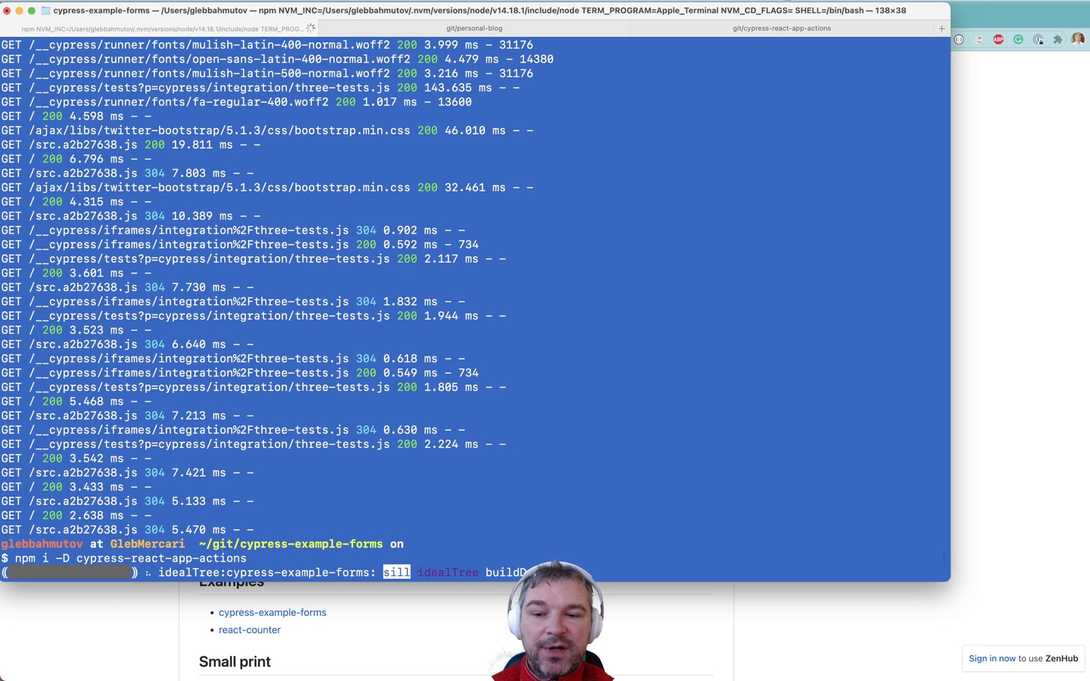
Step: Restart the dev server with npm run dev and return to the editor
key(super+Tab)
key(Up)
key(Up)
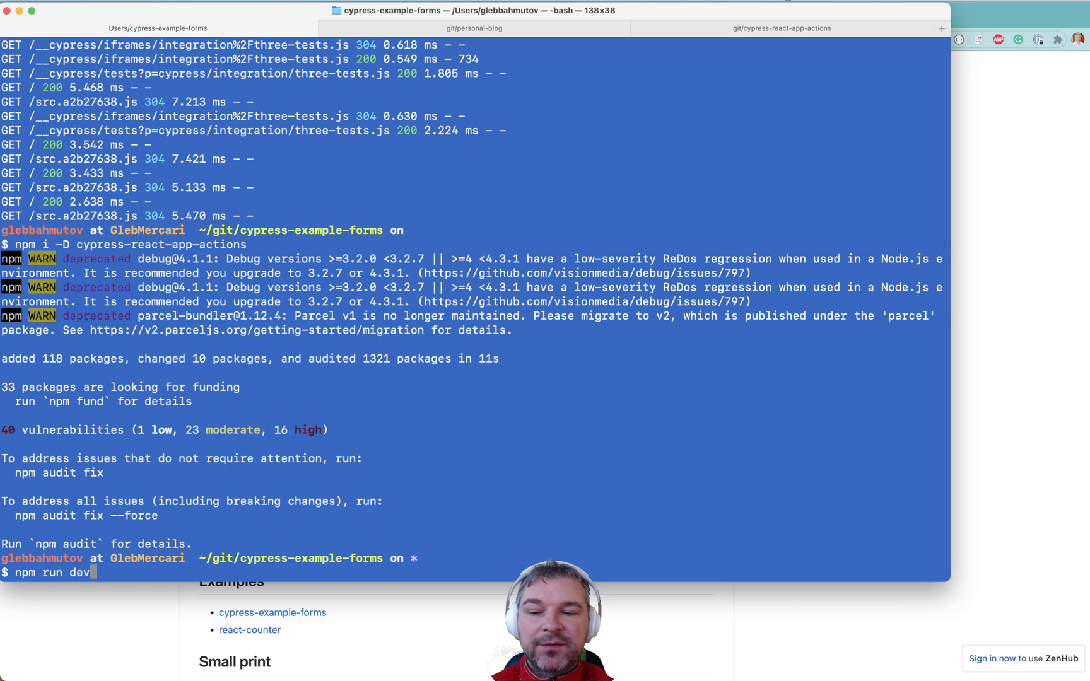
key(Return)
key(super+Tab)
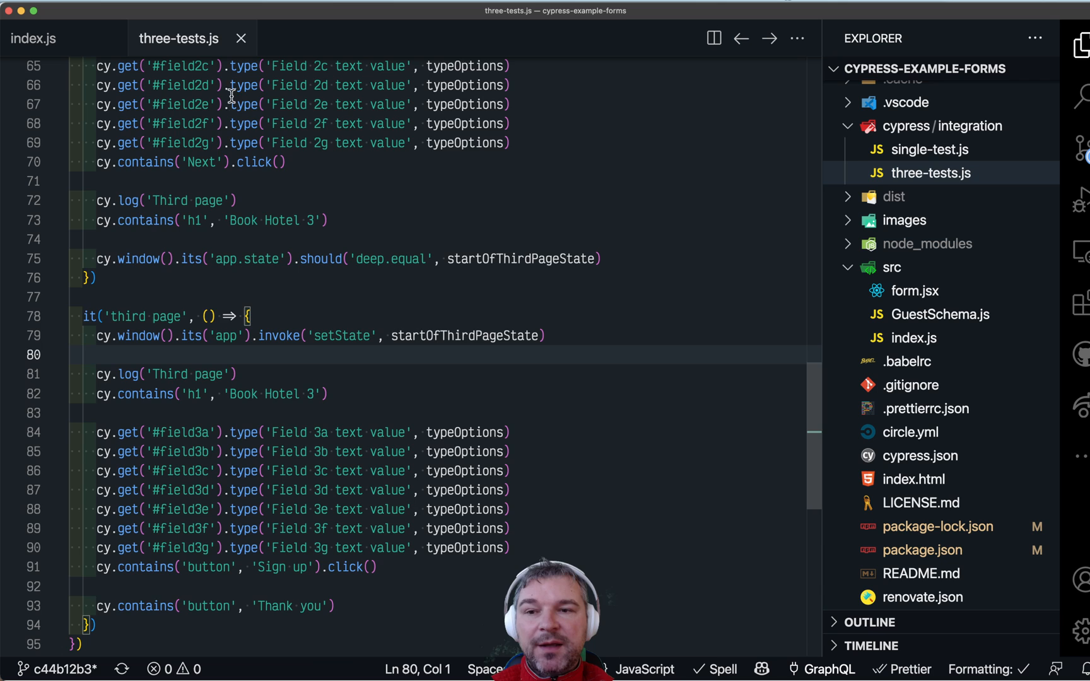
Step: Delete the if (window.Cypress) block exposing window.app from index.js and save with Prettier
click(32, 39)
click(246, 336)
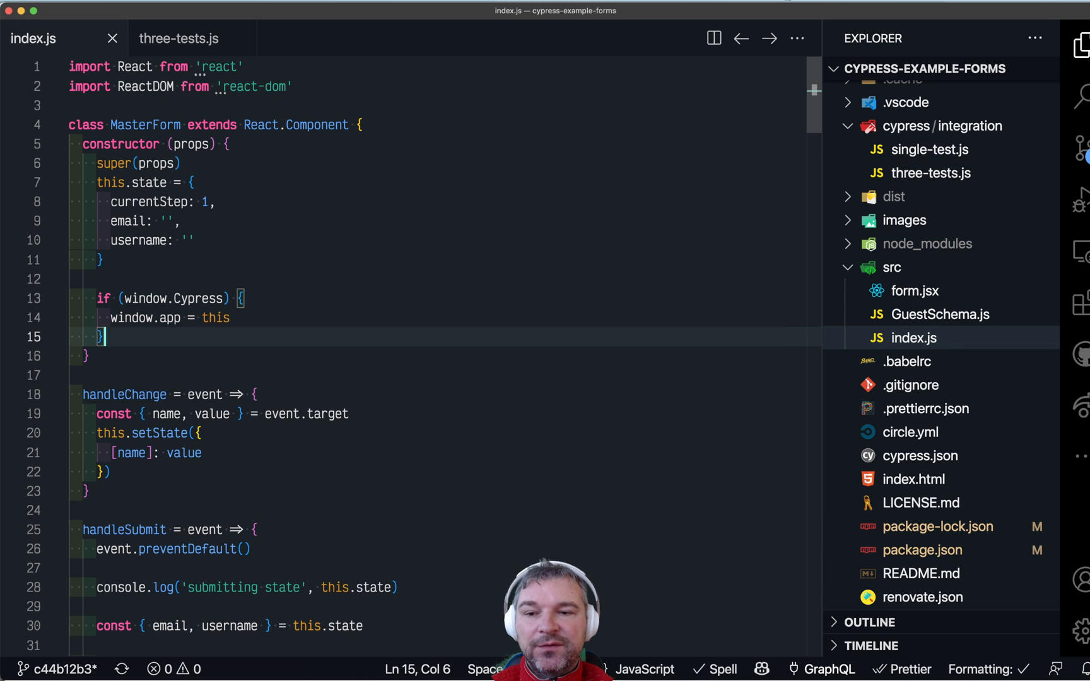
key(shift+Up)
key(shift+Up)
key(shift+Up)
key(BackSpace)
key(BackSpace)
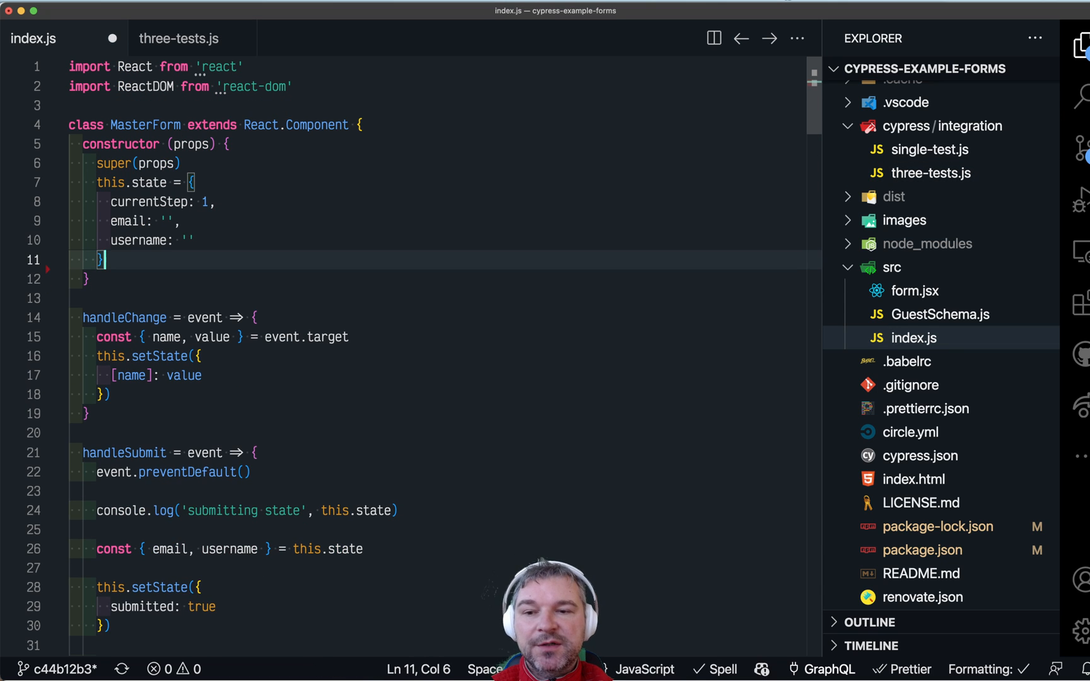
key(super+s)
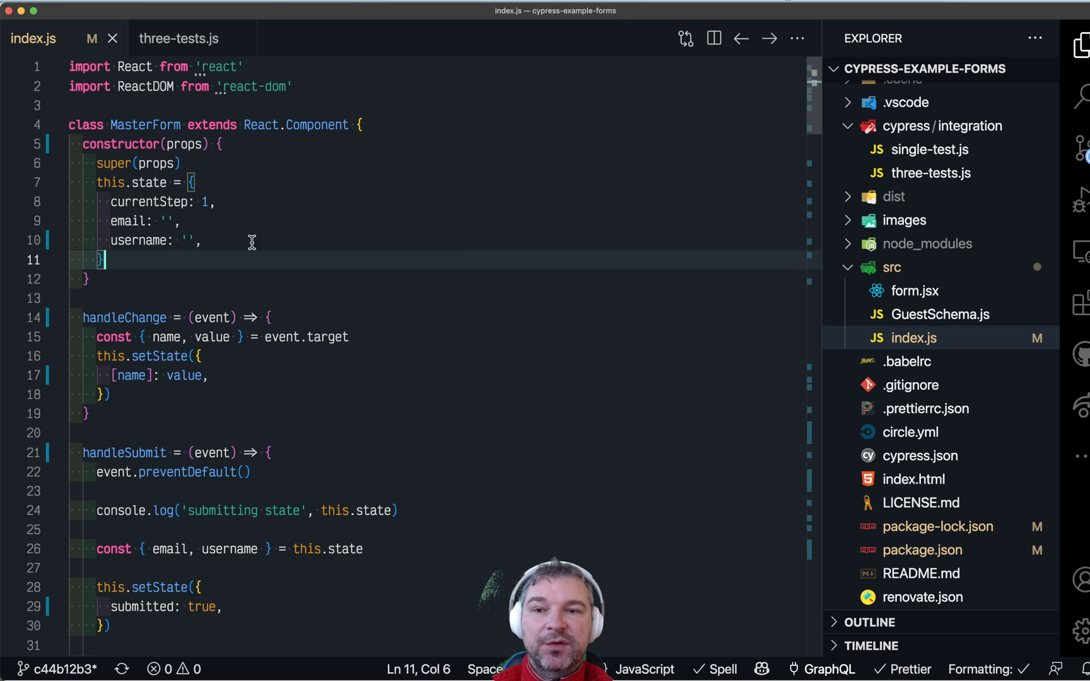
Step: Launch the three-tests.js spec from the Cypress launcher and bring the runner forward
click(179, 39)
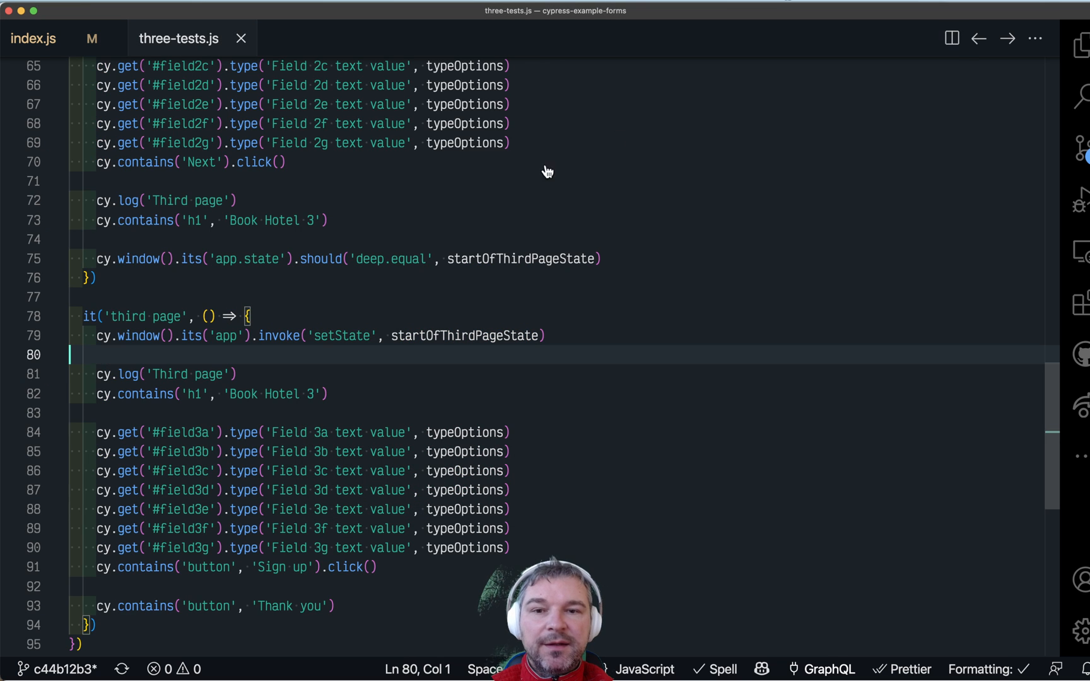
click(548, 171)
key(super+Tab)
drag(491, 193, 656, 270)
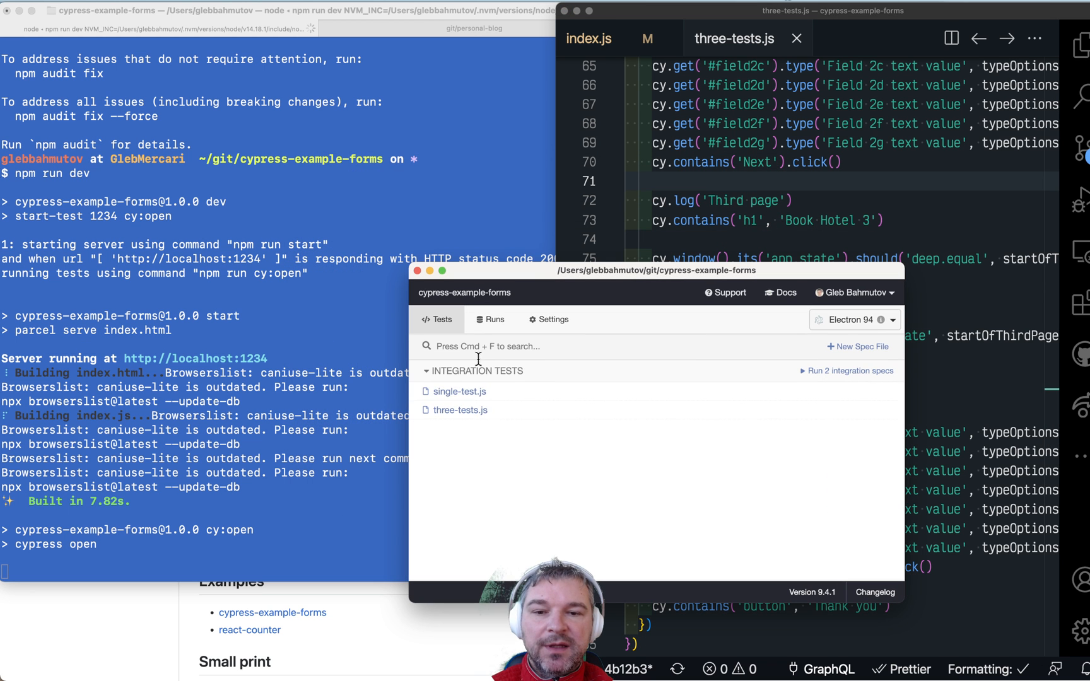
click(467, 409)
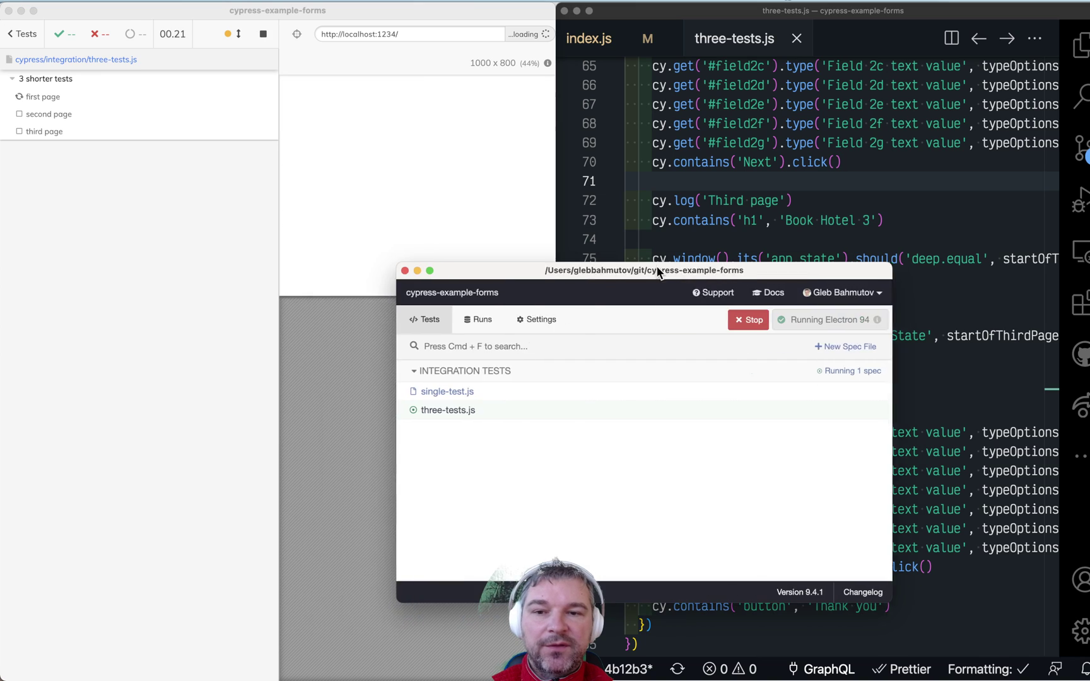
drag(656, 270, 315, 272)
click(223, 213)
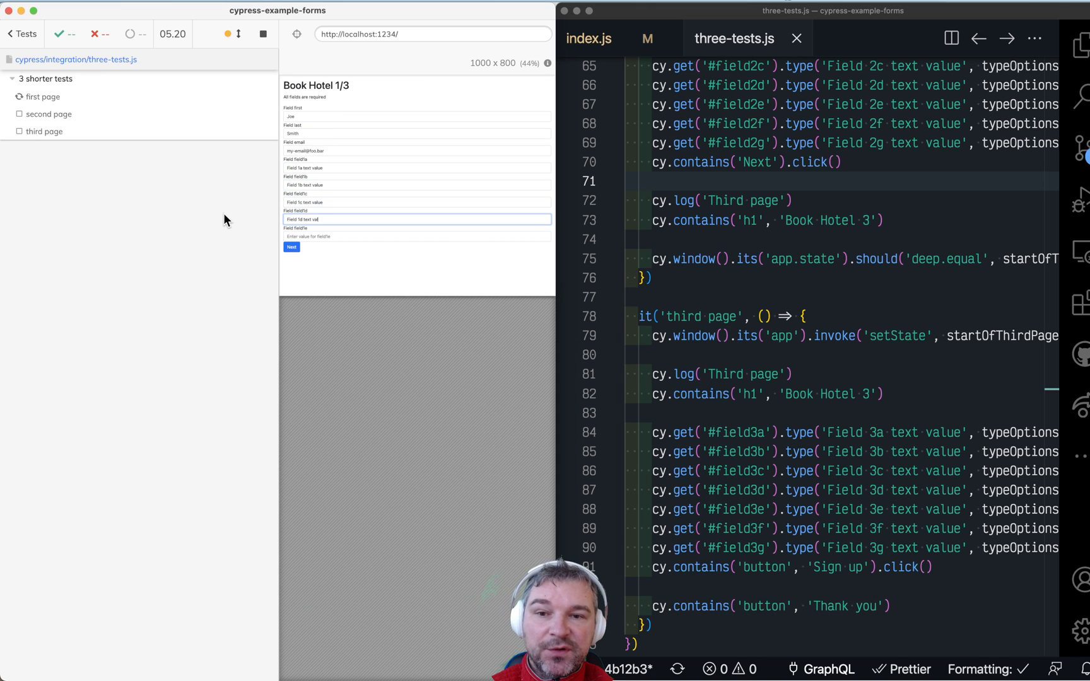
scroll(773, 123, up, 5)
scroll(723, 128, up, 5)
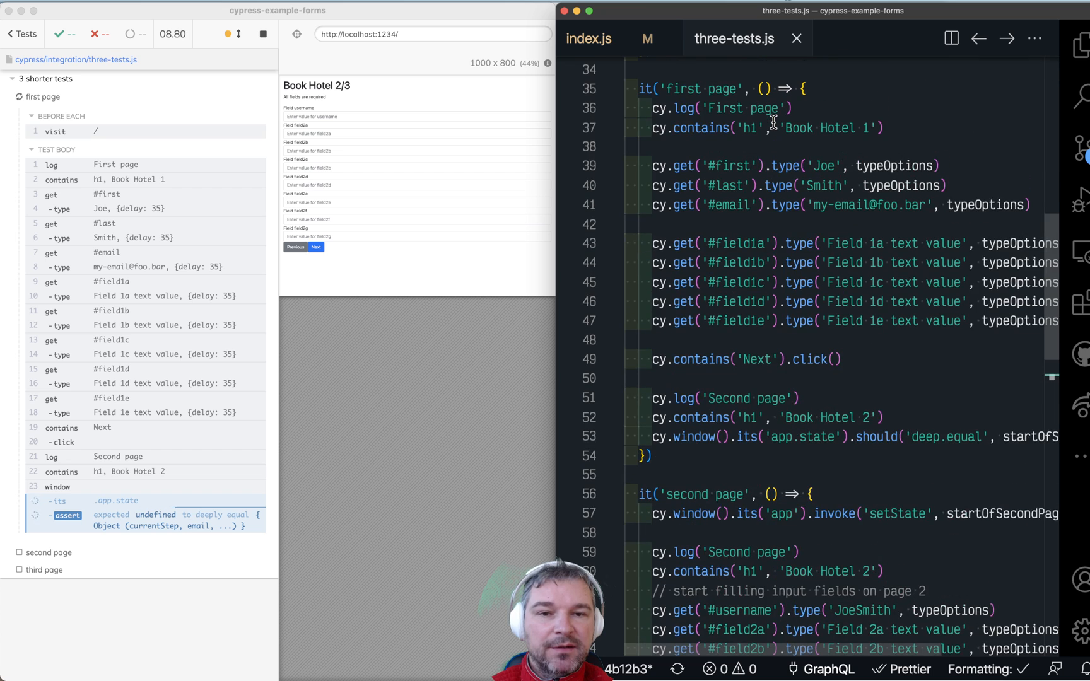
scroll(681, 137, up, 3)
Step: Mark the first-page test it.only, save, and note the failing cy.window().its('app.state') lookup
click(652, 141)
text(.only)
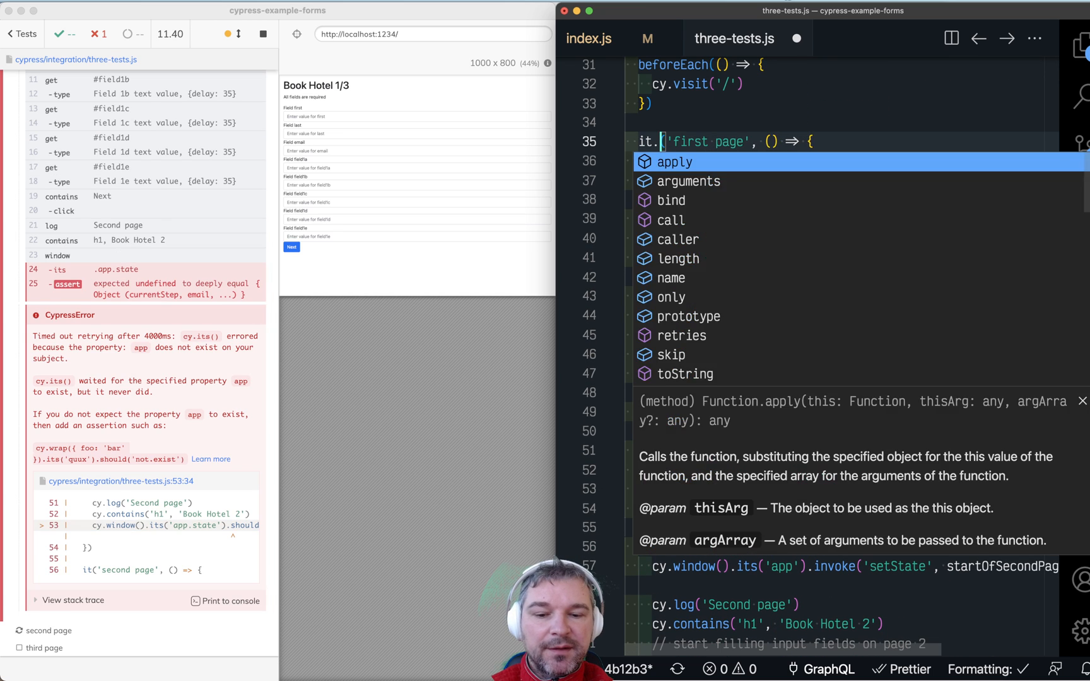
text(only)
click(688, 114)
key(ctrl+s)
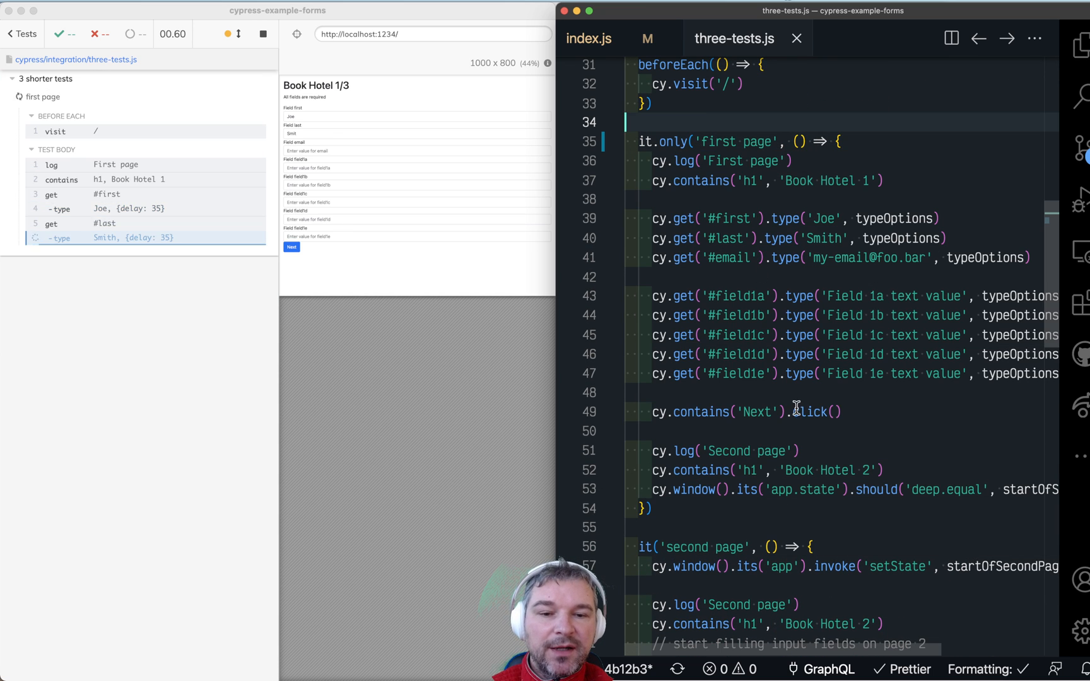
click(800, 489)
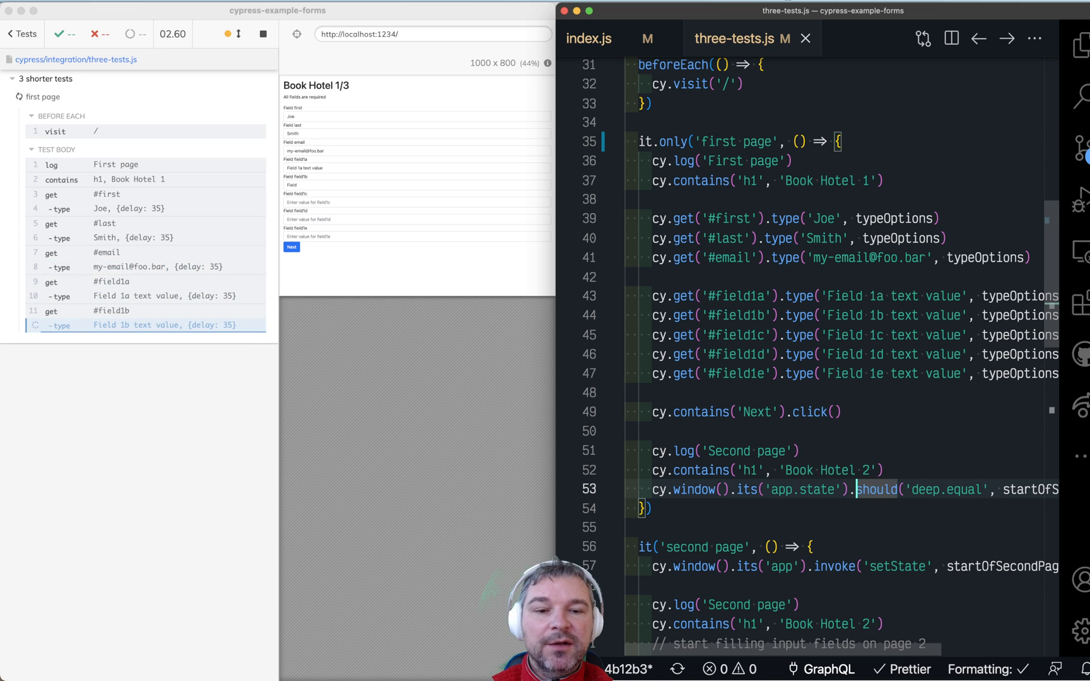
drag(848, 489, 653, 489)
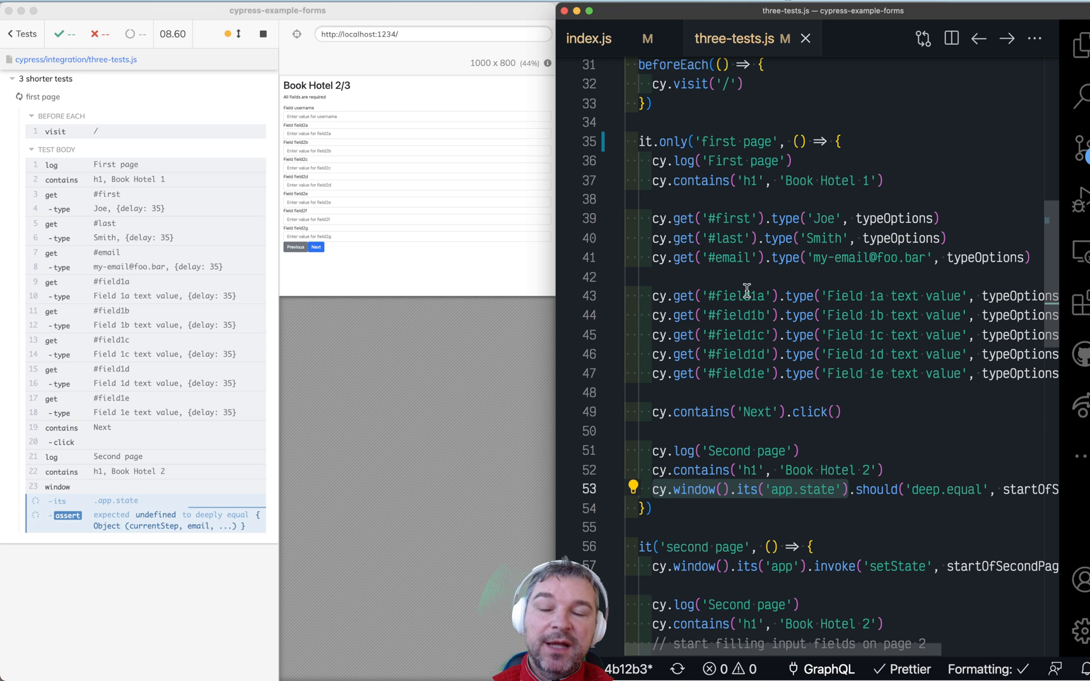
click(868, 489)
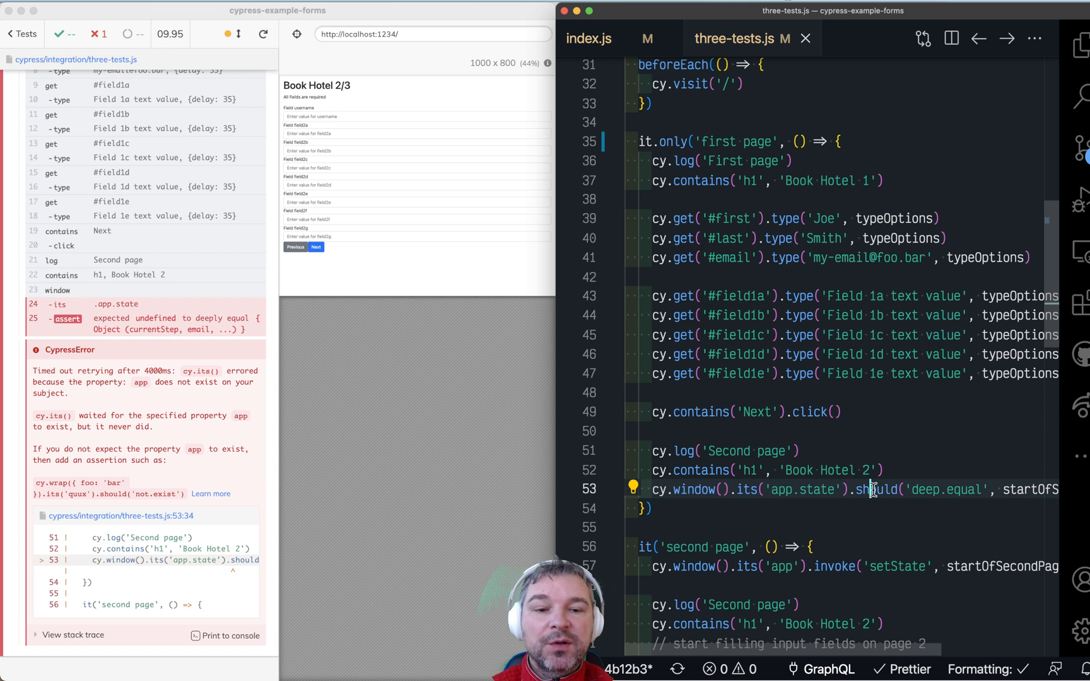
Step: Add import 'cypress-react-app-actions' on a new line at the top of the spec
key(Up)
key(ctrl+Home)
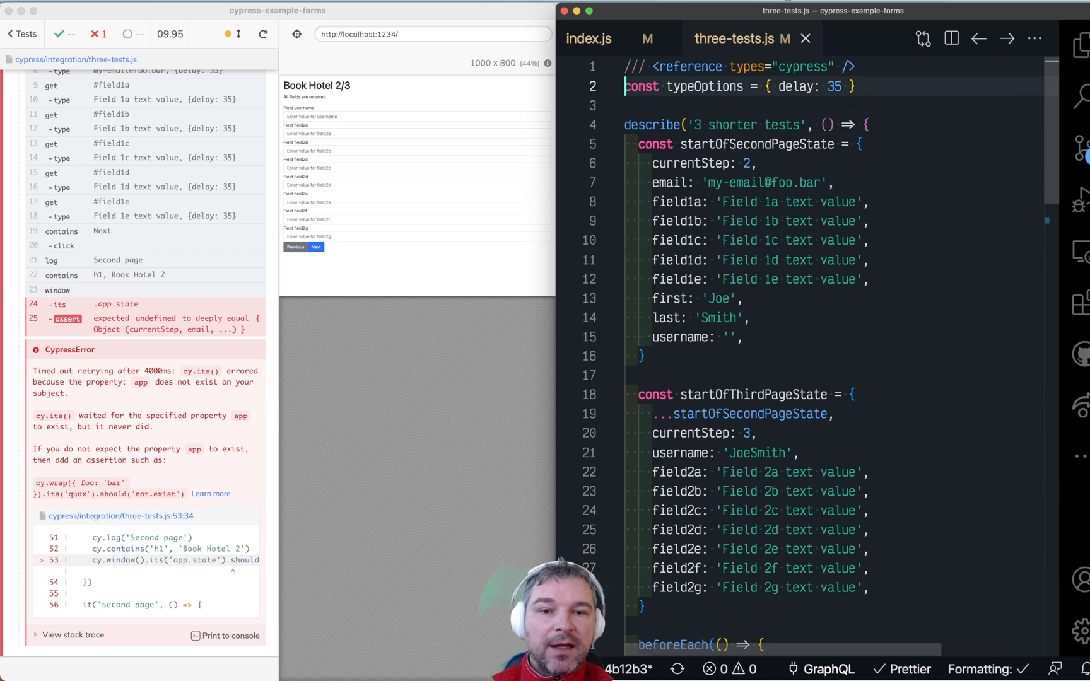
key(Down)
key(Down)
key(Down)
key(Up)
key(Up)
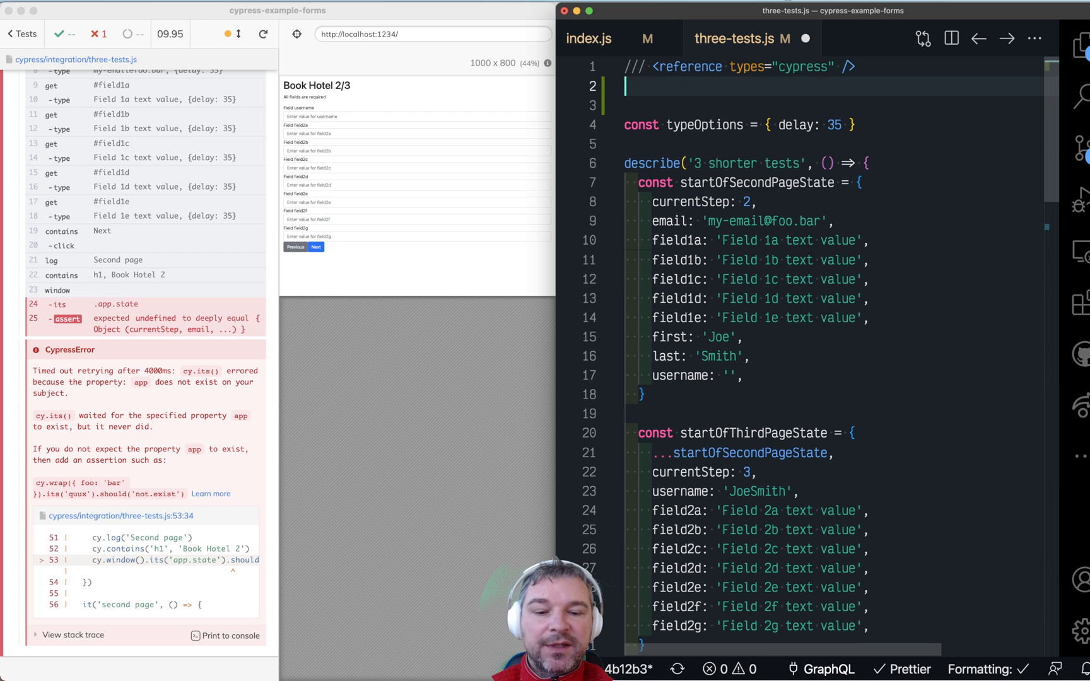
text(import 'cypress)
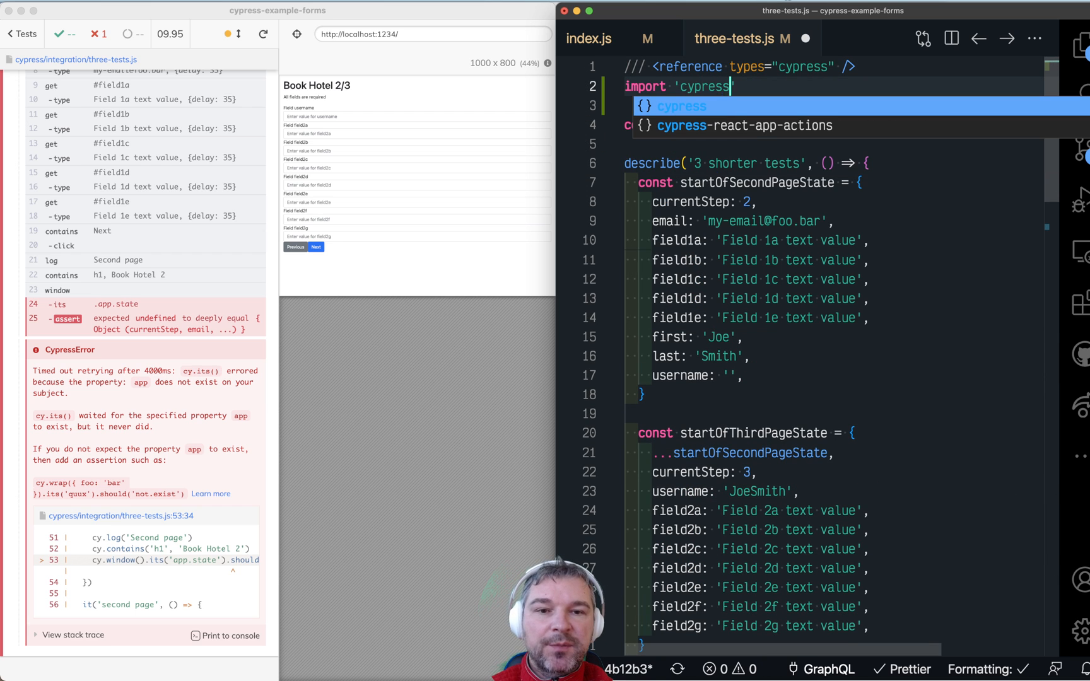
key(Down)
key(Return)
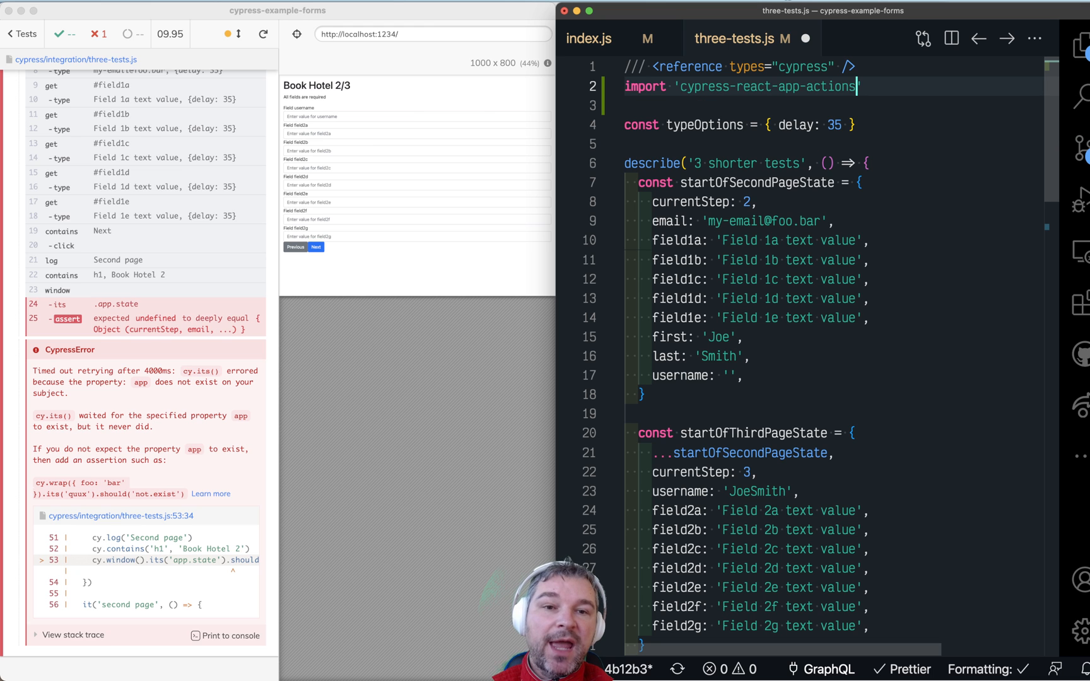
scroll(864, 509, down, 10)
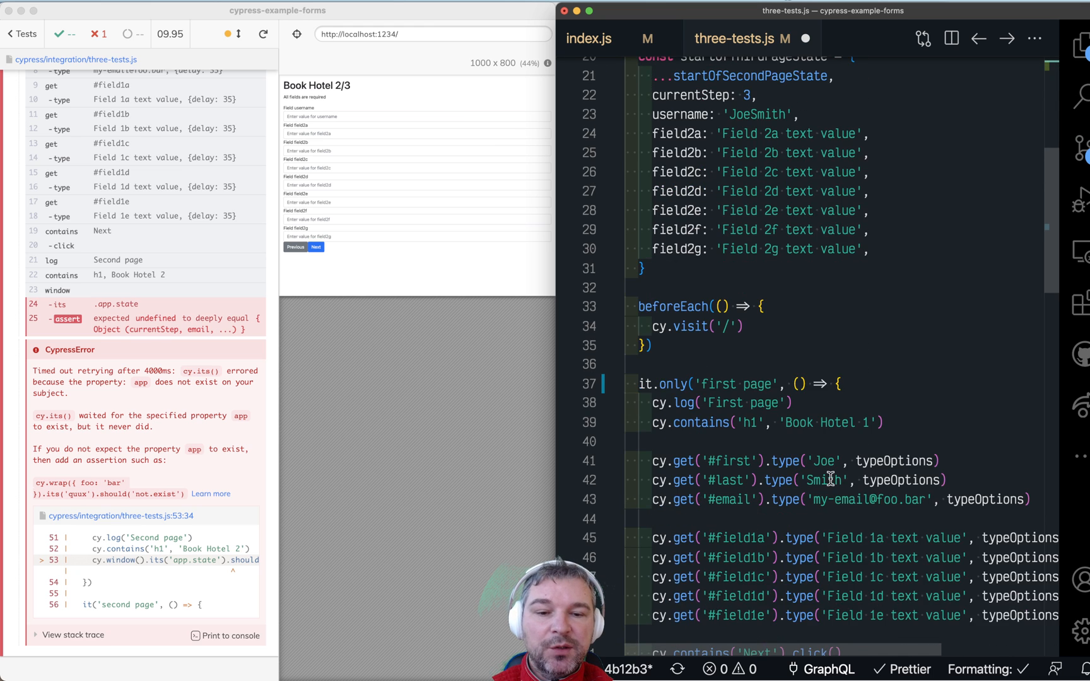
scroll(818, 426, down, 5)
Step: Comment out the app.state assertion, add cy.get('form').getComponent(), and save to rerun
click(724, 568)
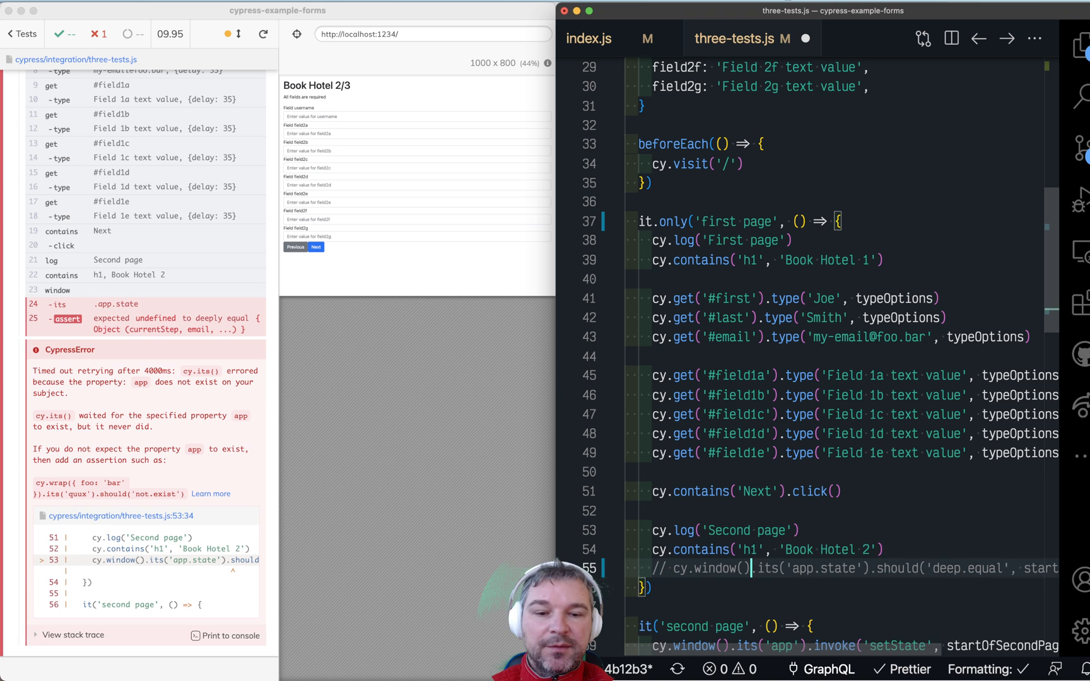
key(super+slash)
key(Up)
key(Return)
text(c)
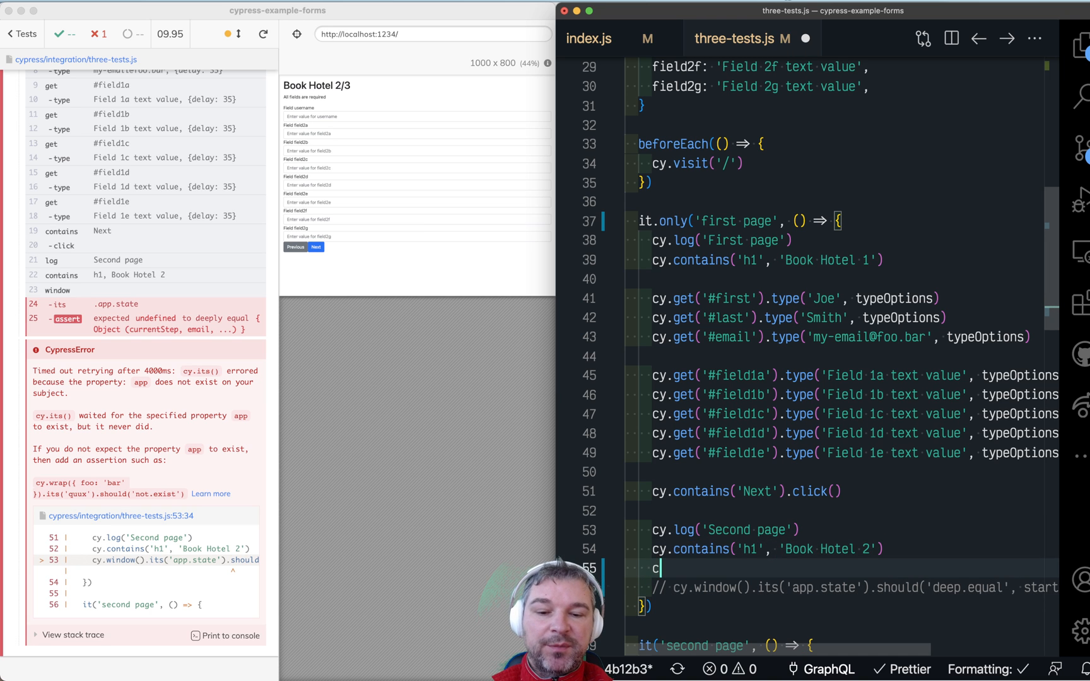
text(y.get(')
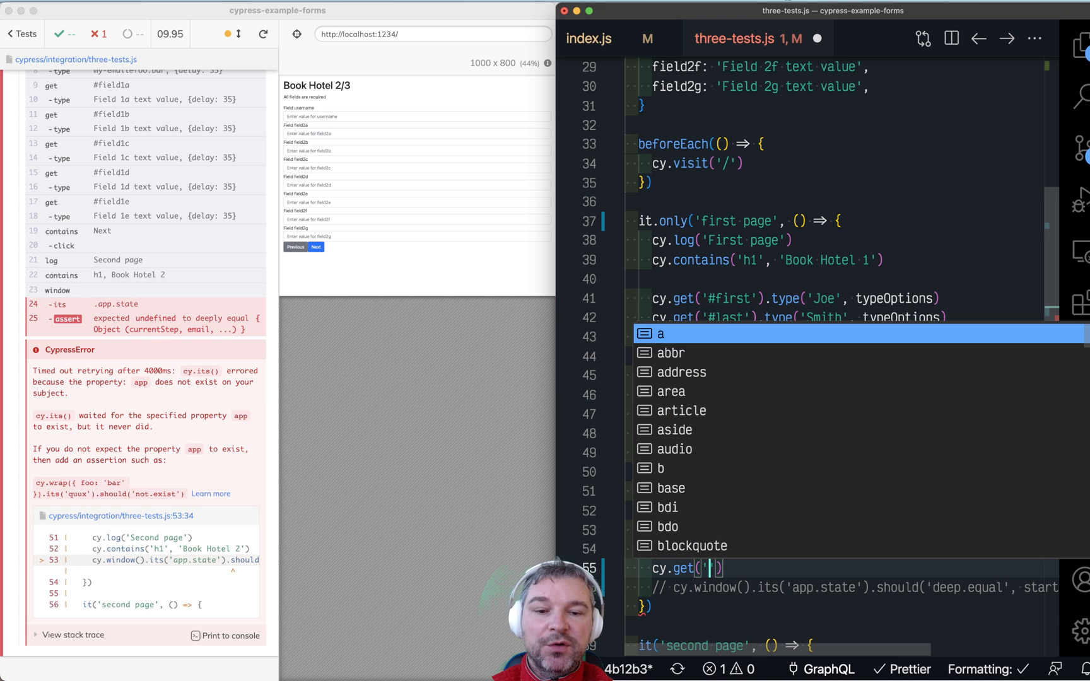
text(form'))
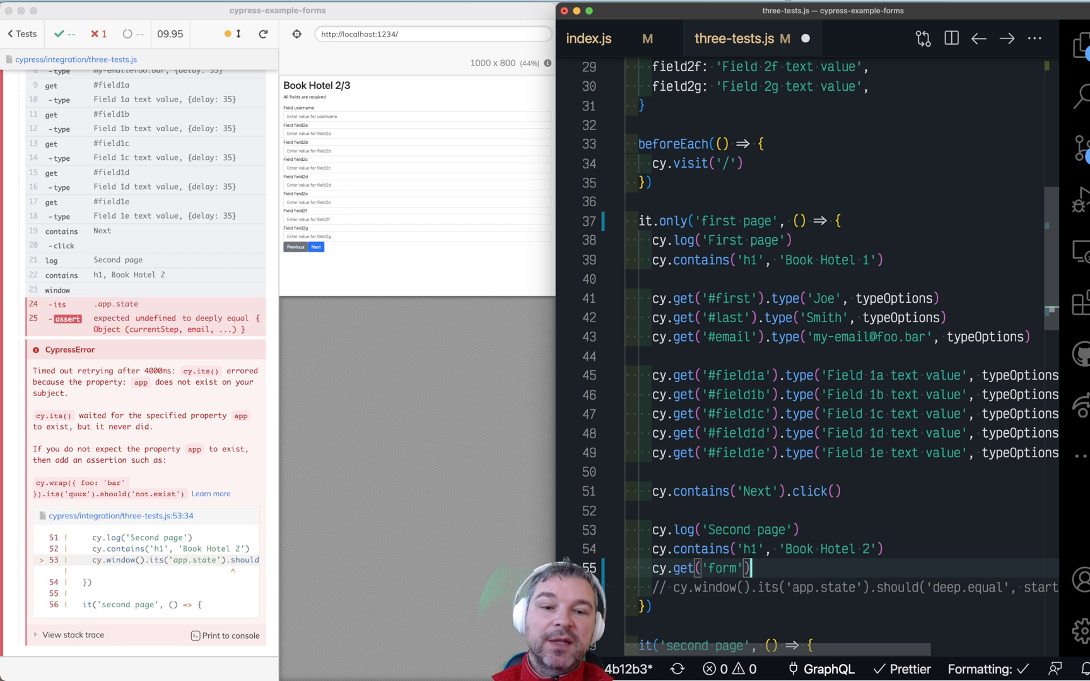
click(359, 424)
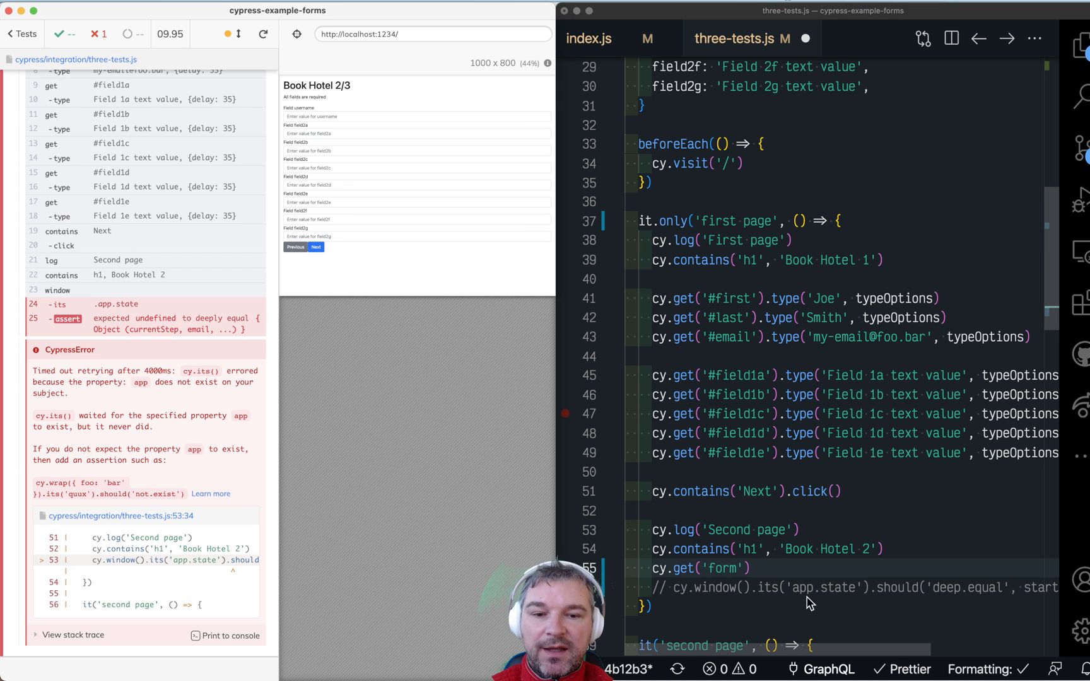
click(803, 569)
text(.)
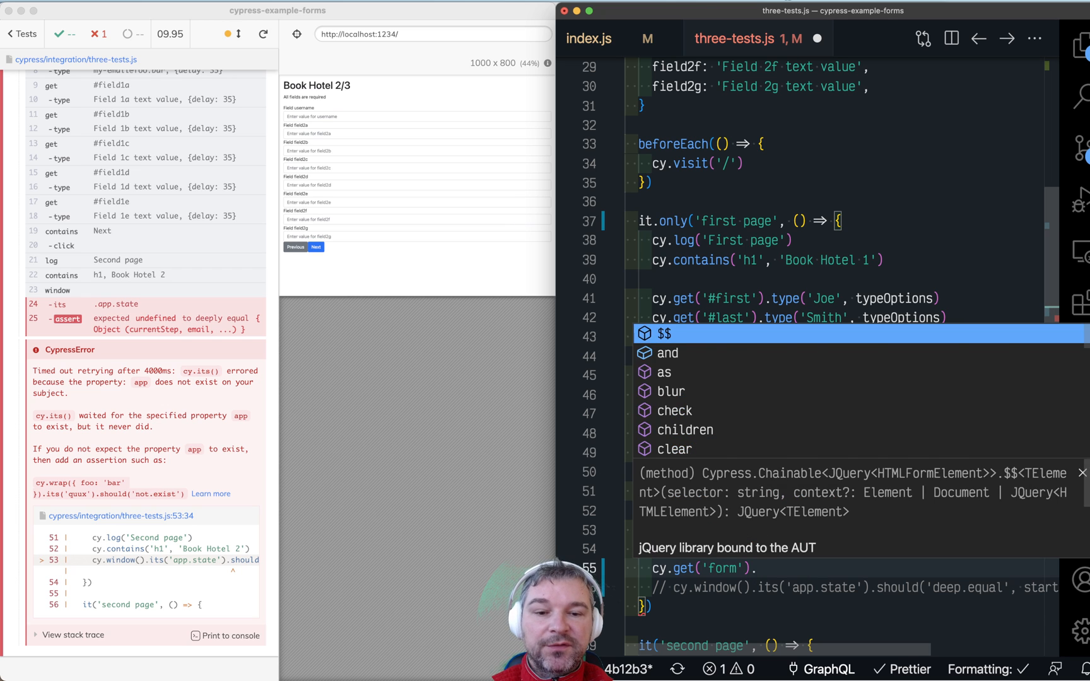
text(getComponent)
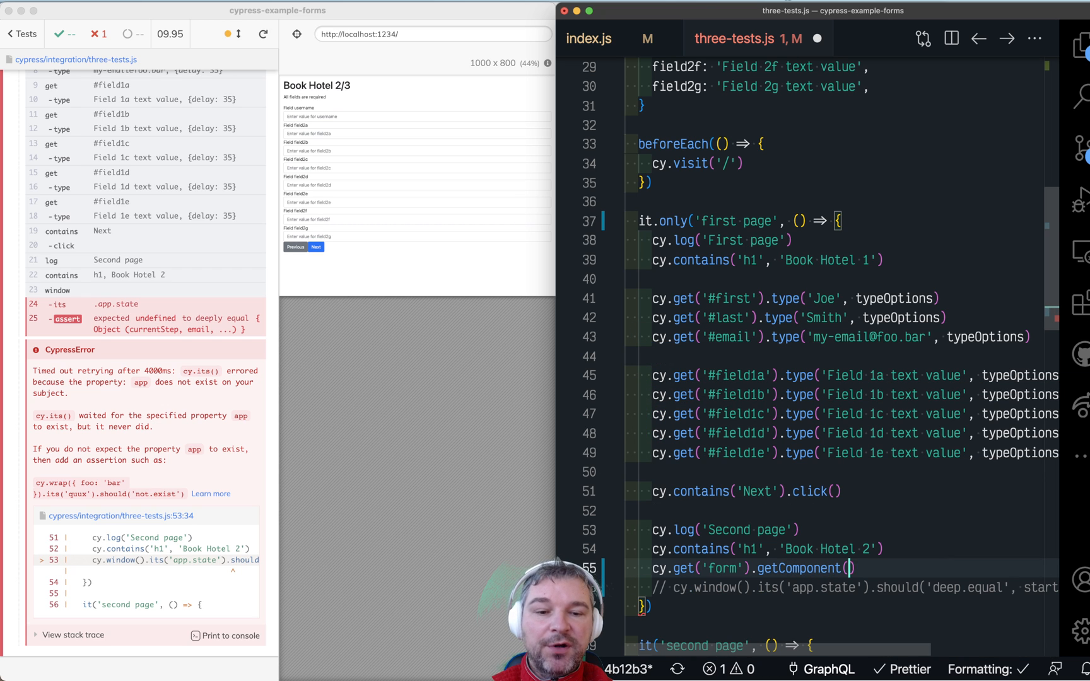
text(())
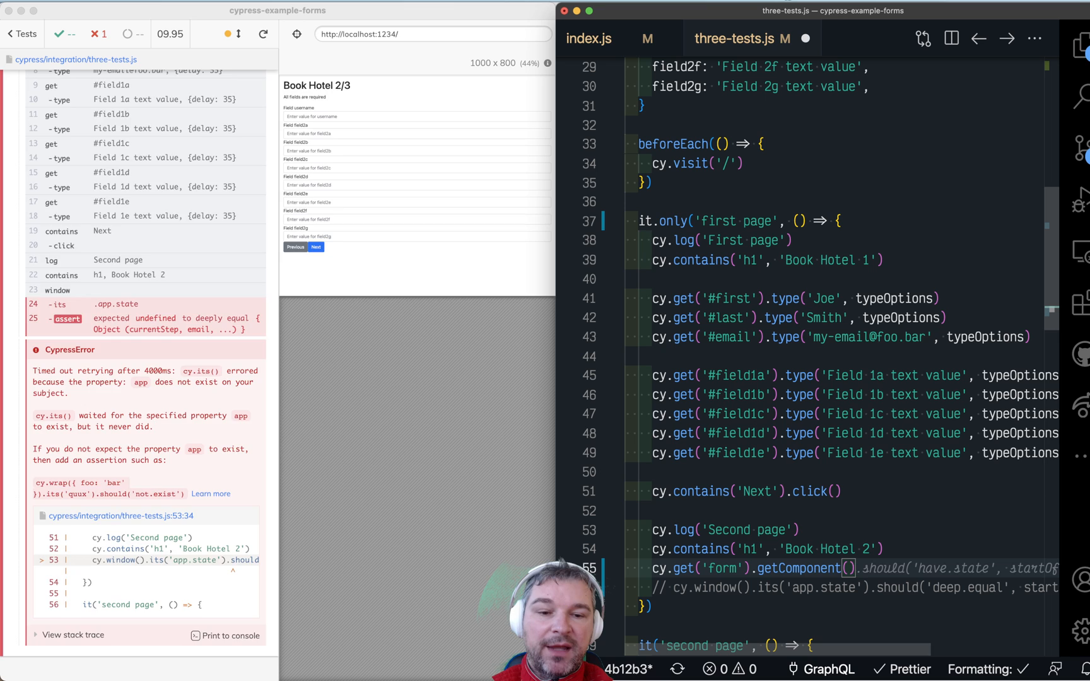
key(super+s)
Step: Open DevTools and expand the logged form state object showing currentStep 1 and typed fields
click(790, 432)
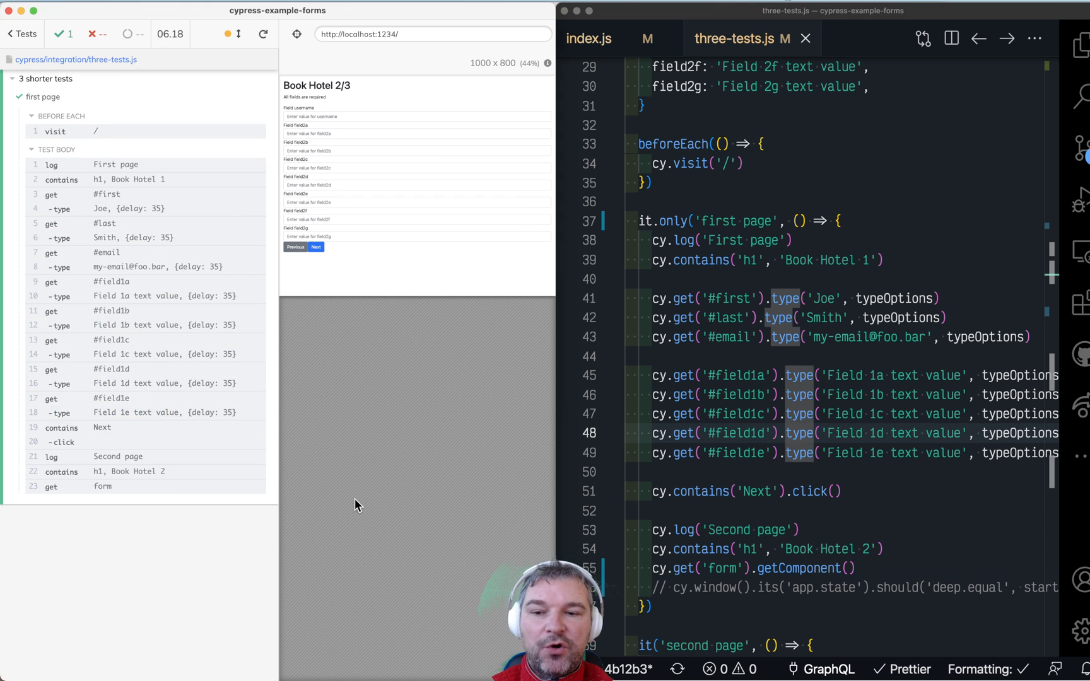
key(alt+super+i)
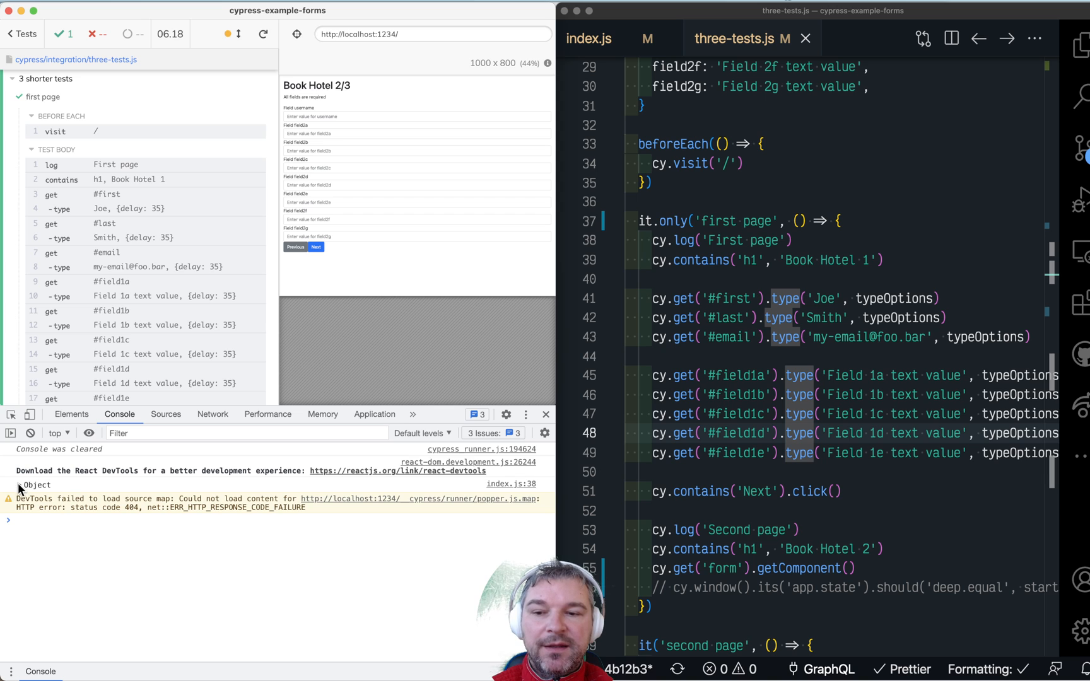
click(20, 485)
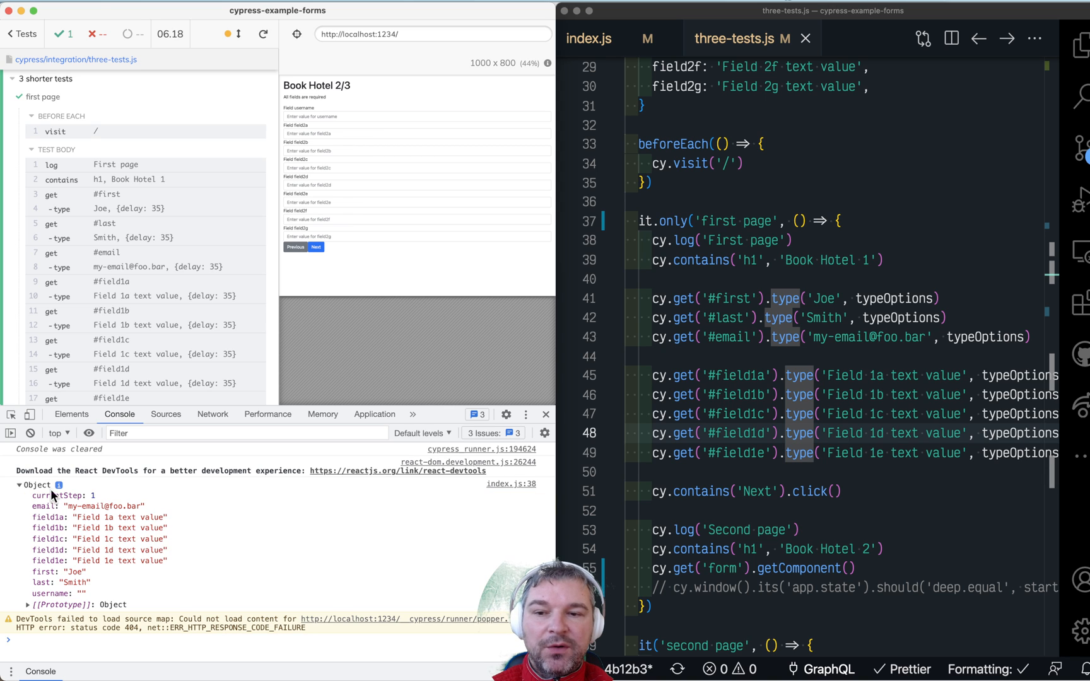
scroll(145, 256, down, 5)
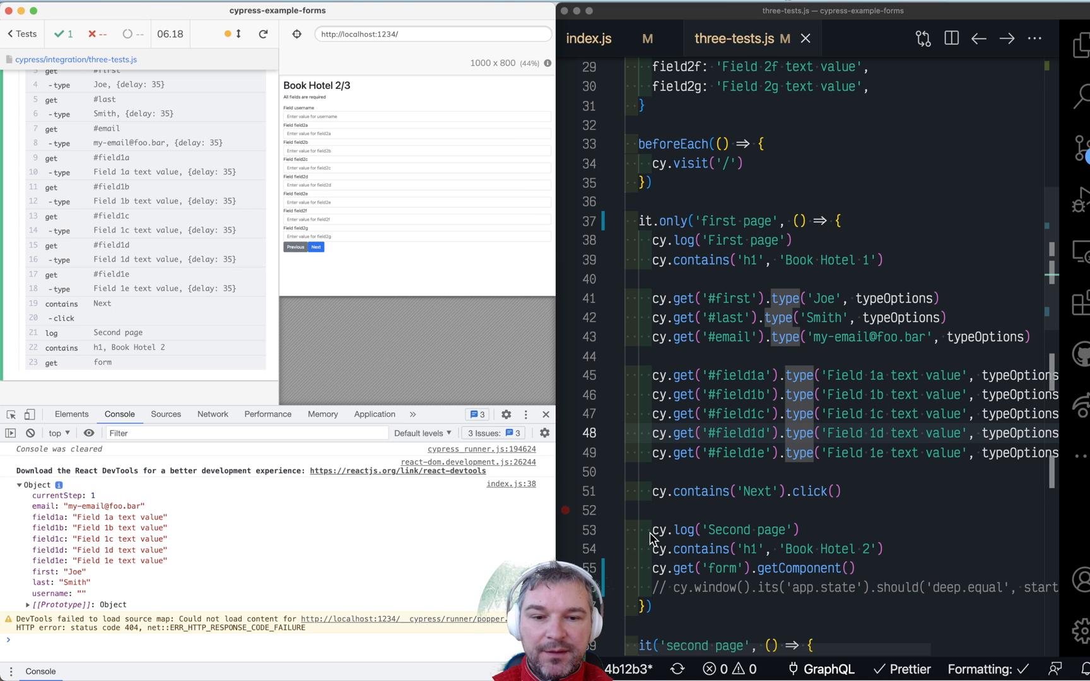
Step: Append .then(console.log) after getComponent(), save, and expand the logged MasterForm component
click(889, 572)
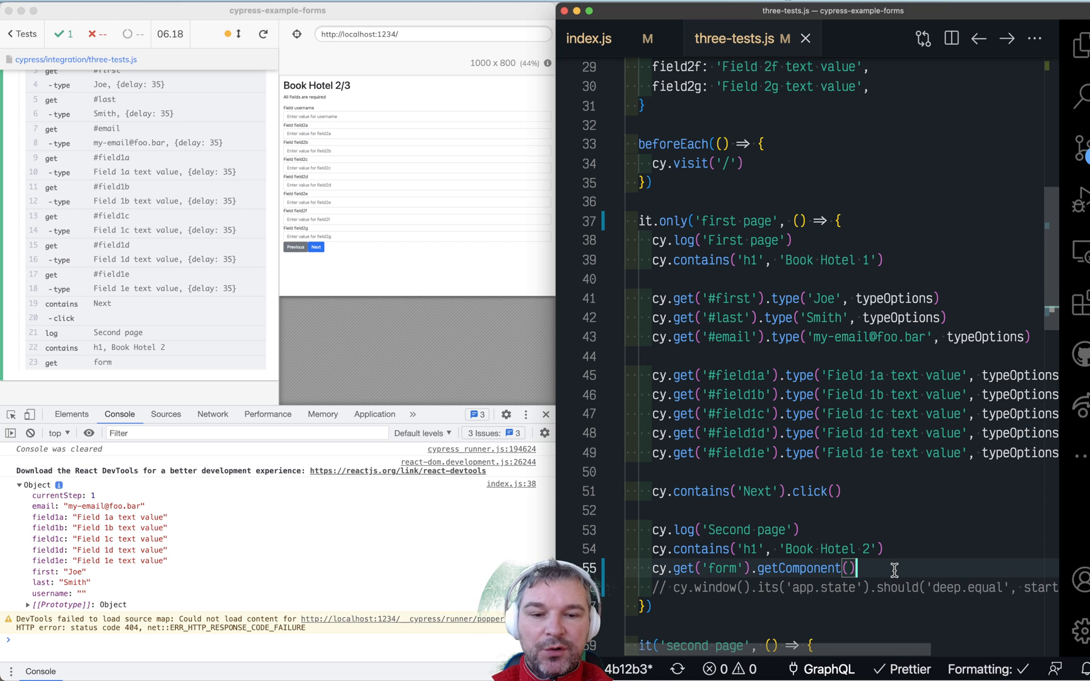
text(.)
text(the)
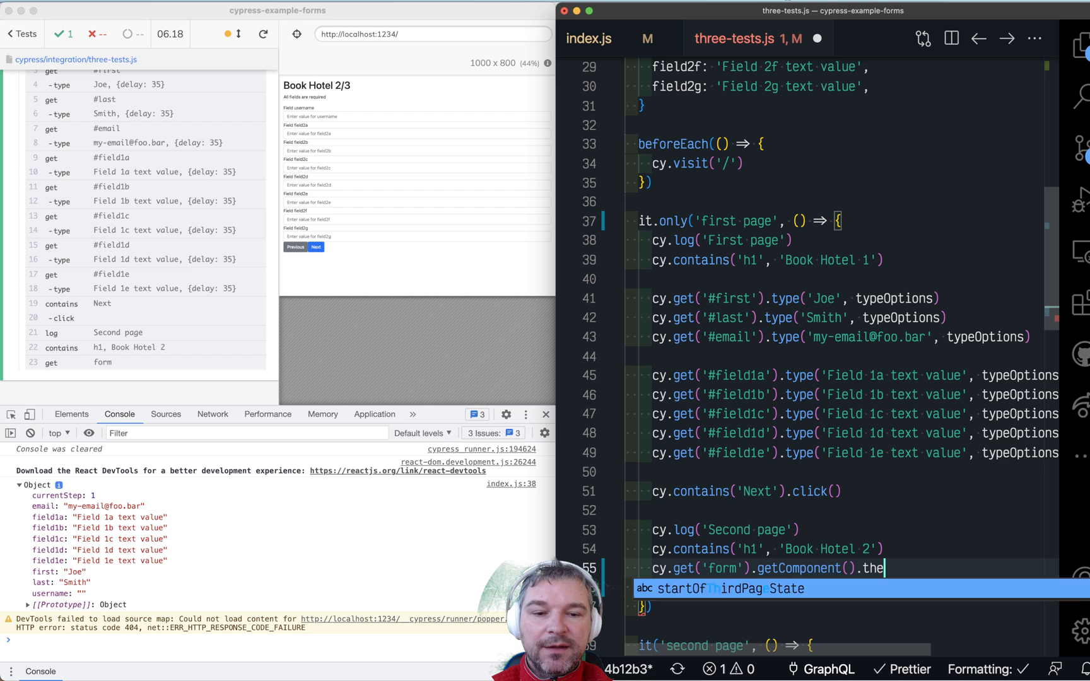
text(n(con)
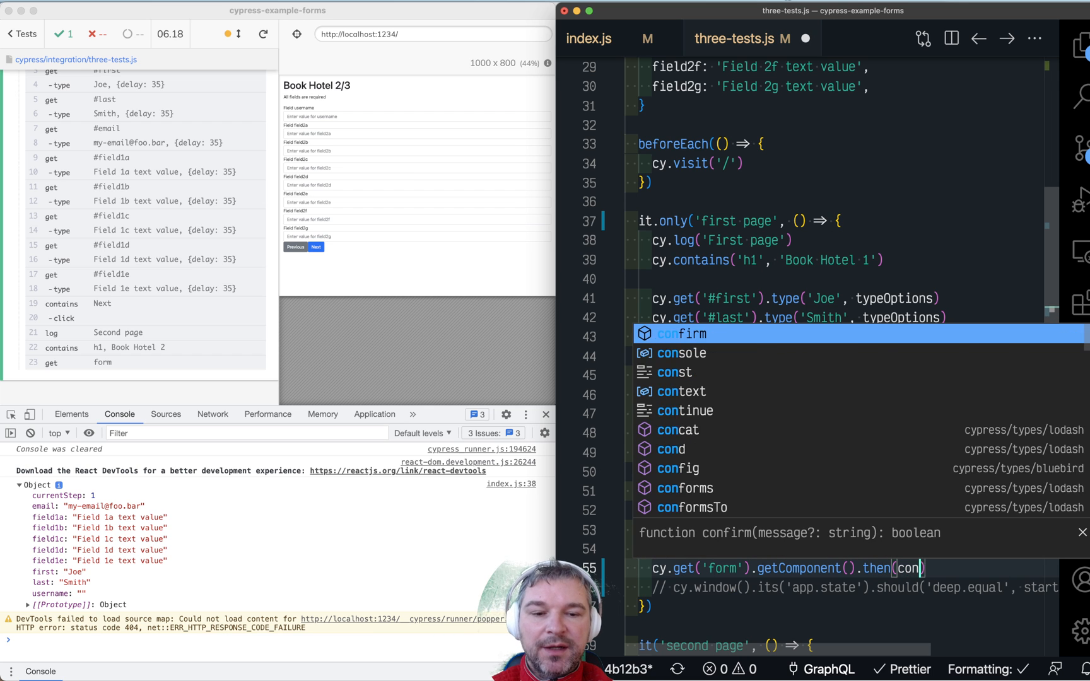
text(sole.log)
key(ctrl+s)
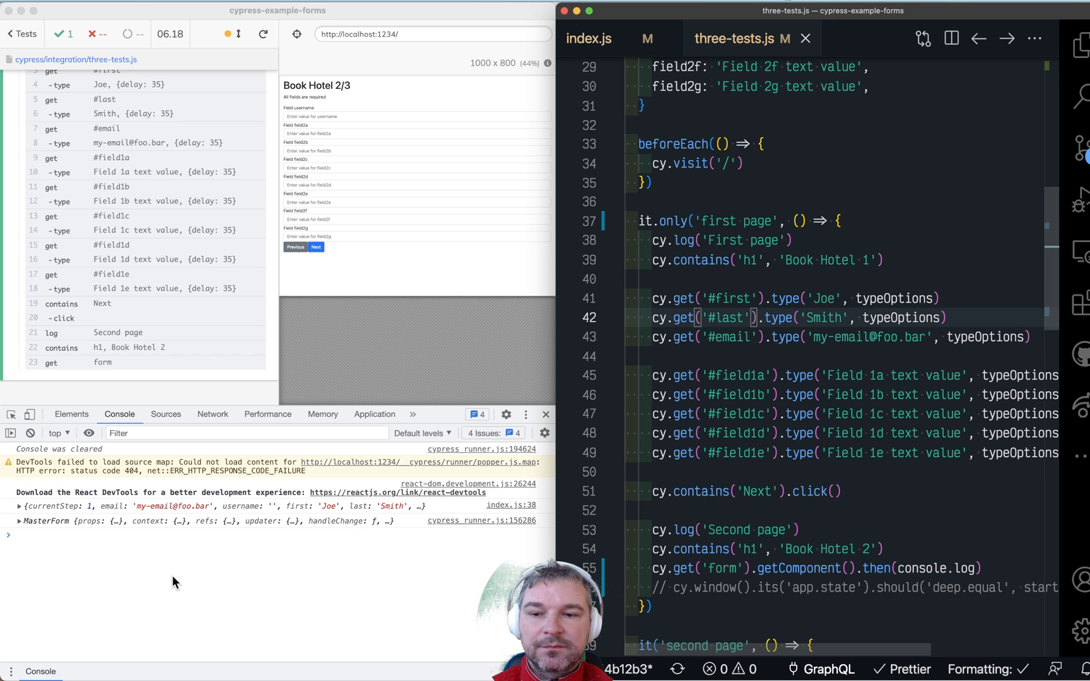
click(20, 521)
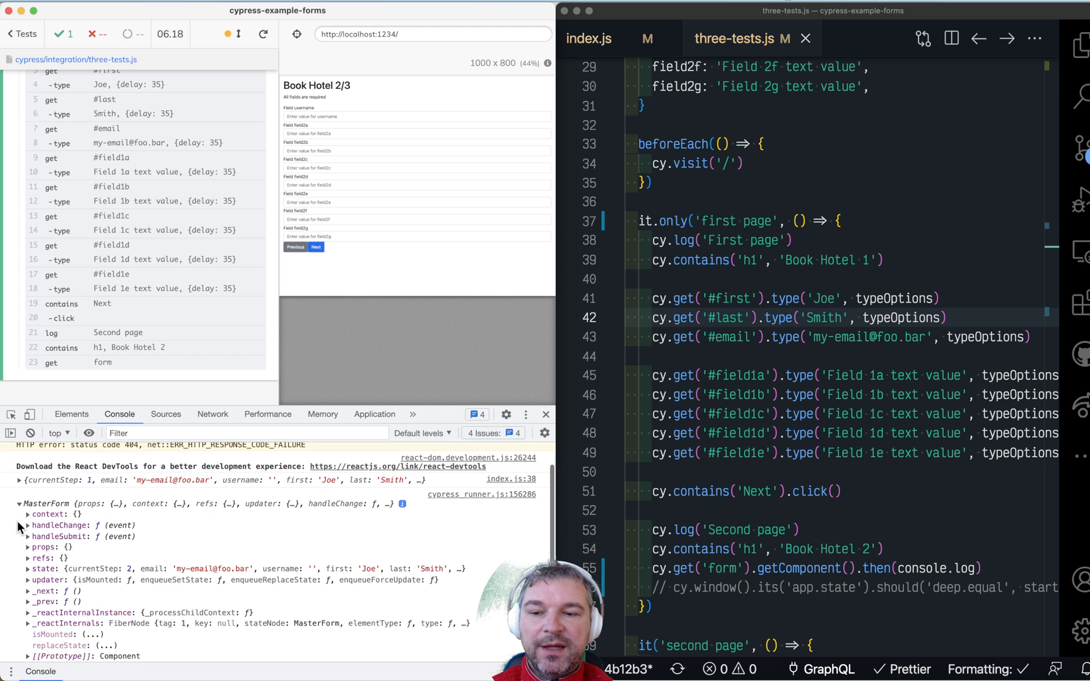
scroll(139, 546, down, 1)
Step: Expand the component's prototype chain and its state values showing currentStep 2
double_click(790, 568)
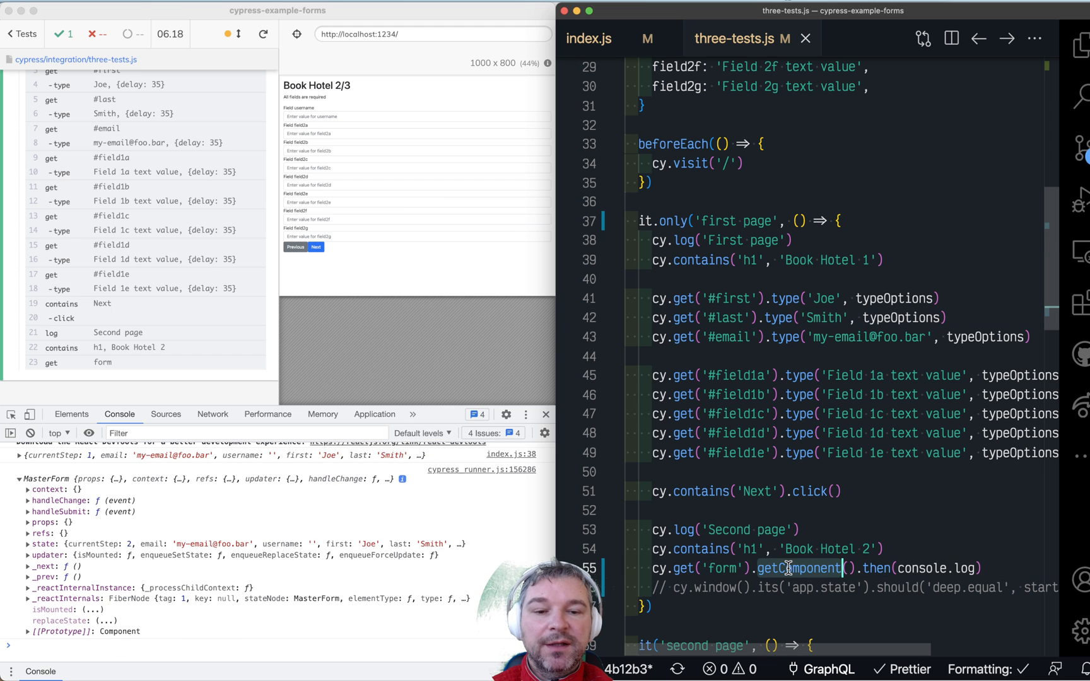
scroll(808, 151, up, 10)
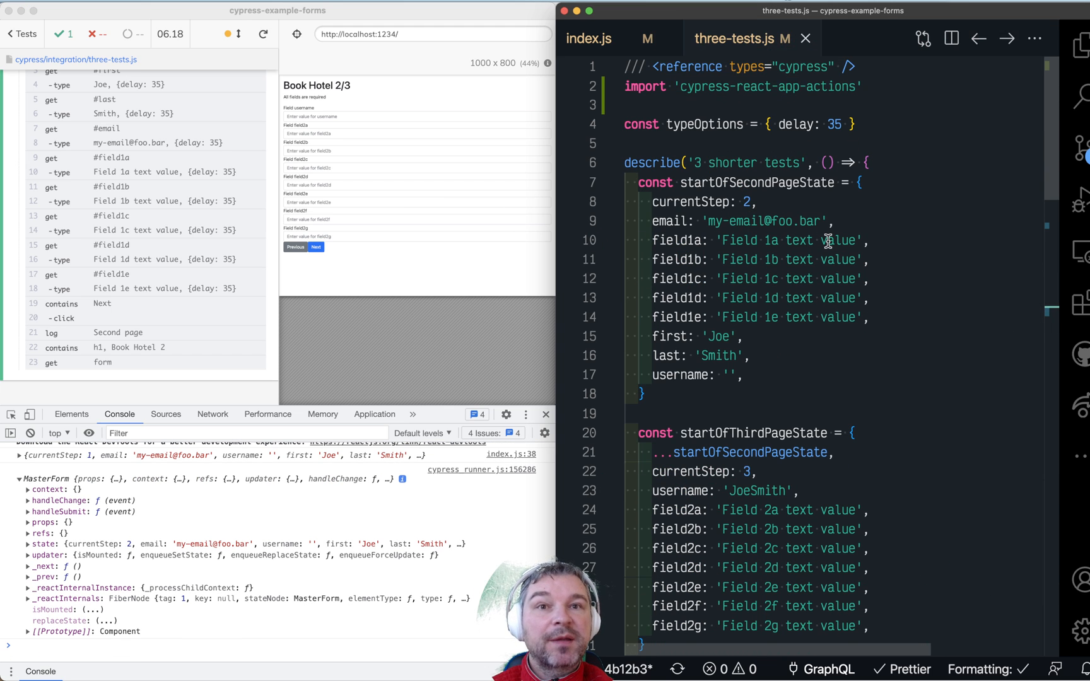
scroll(771, 89, down, 10)
scroll(771, 256, down, 5)
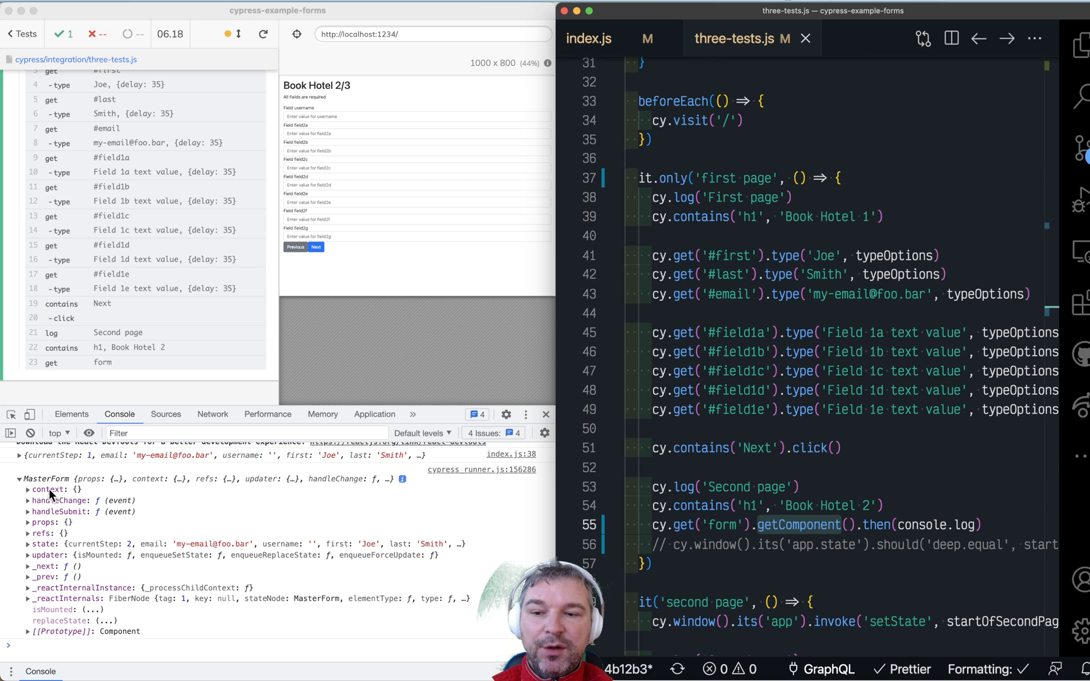
click(27, 631)
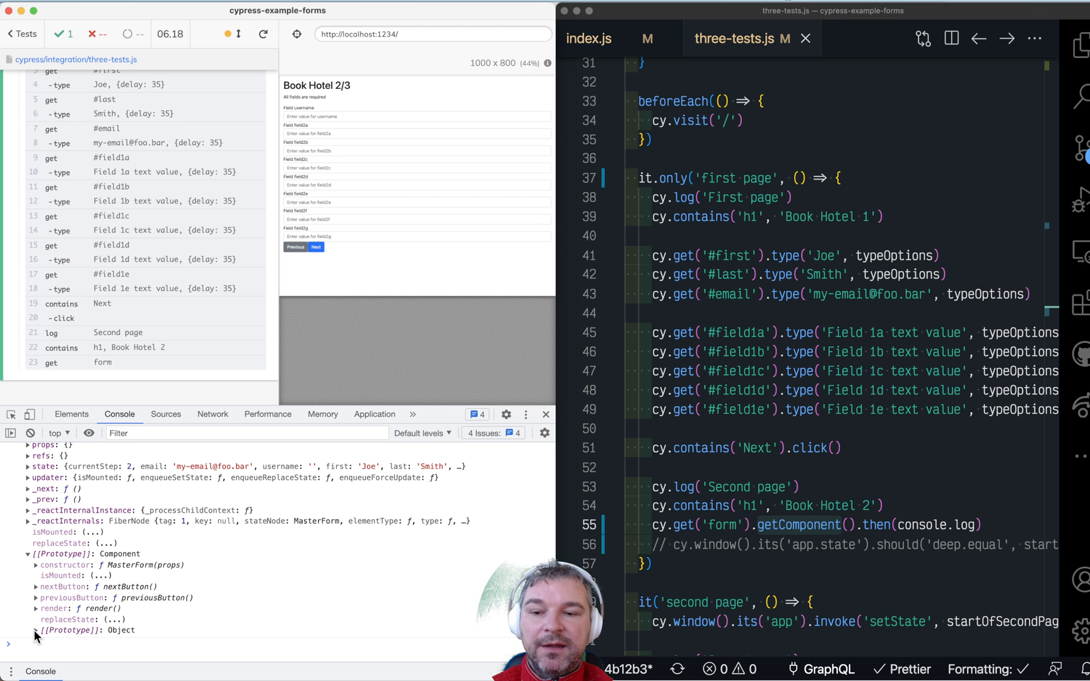
click(36, 630)
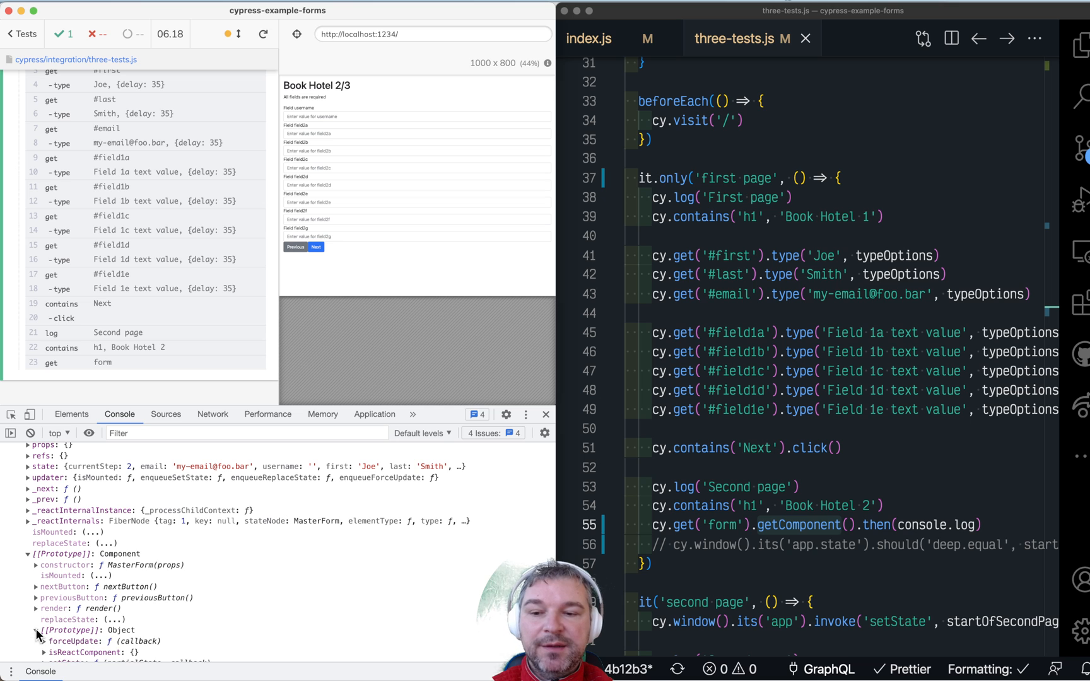
scroll(57, 606, down, 3)
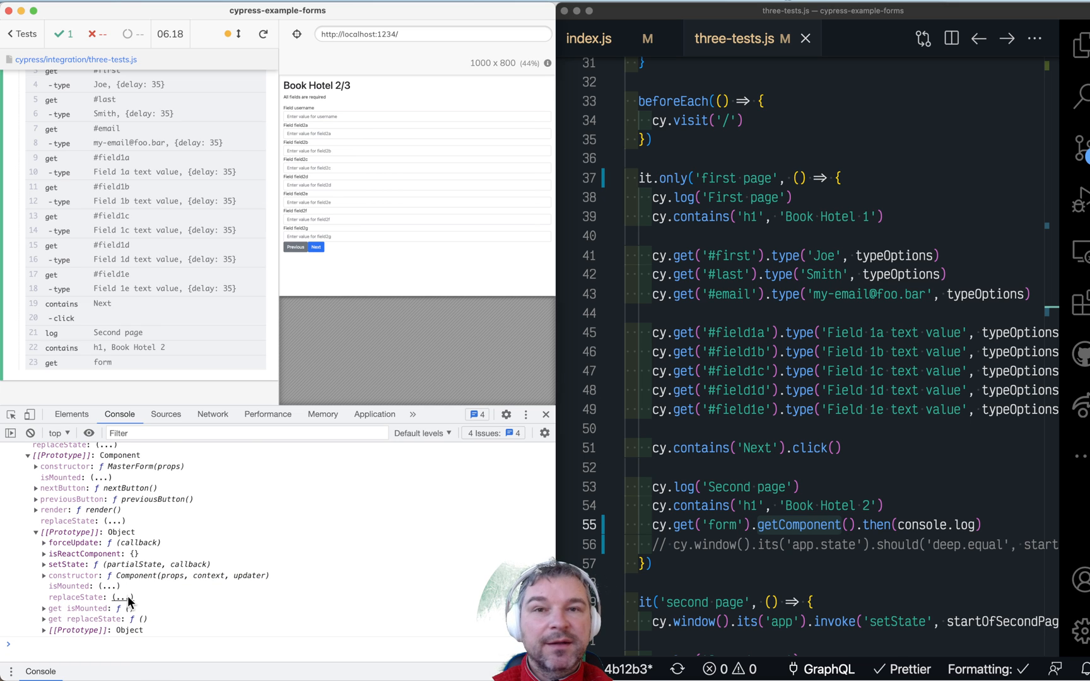
scroll(128, 600, up, 3)
scroll(128, 600, up, 2)
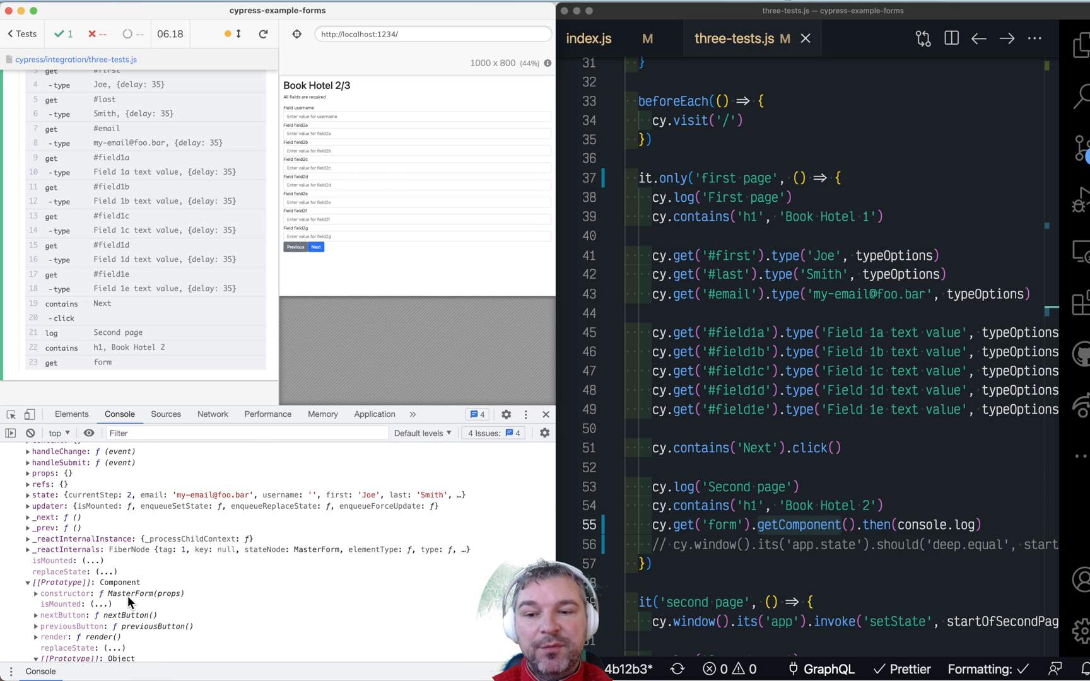
scroll(128, 595, up, 3)
click(27, 530)
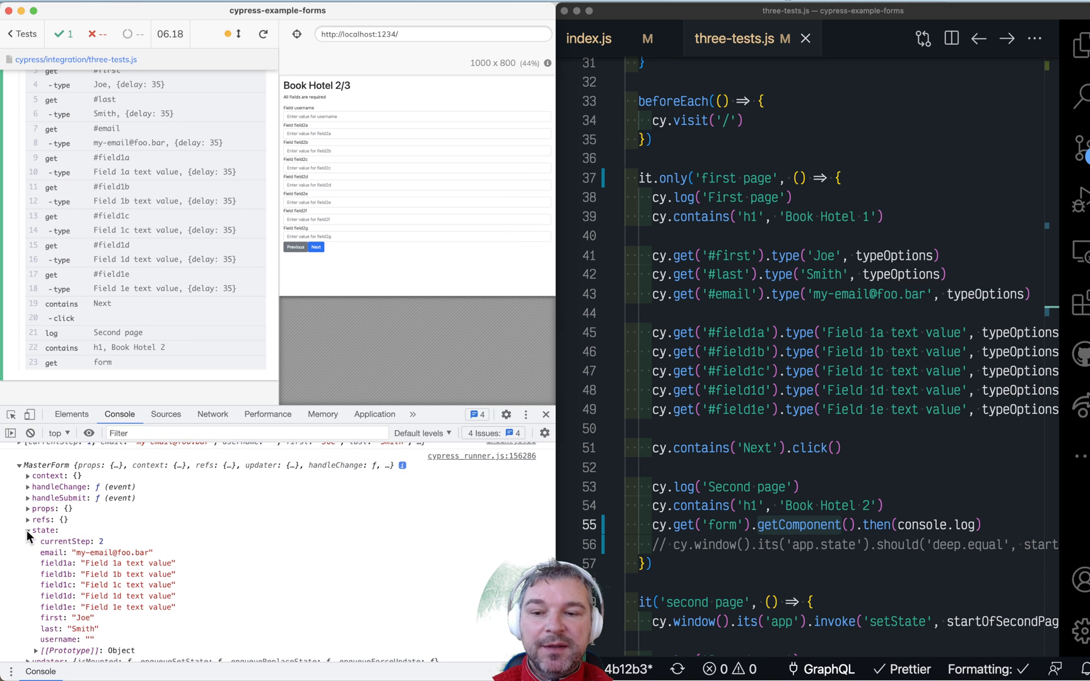
scroll(192, 553, down, 1)
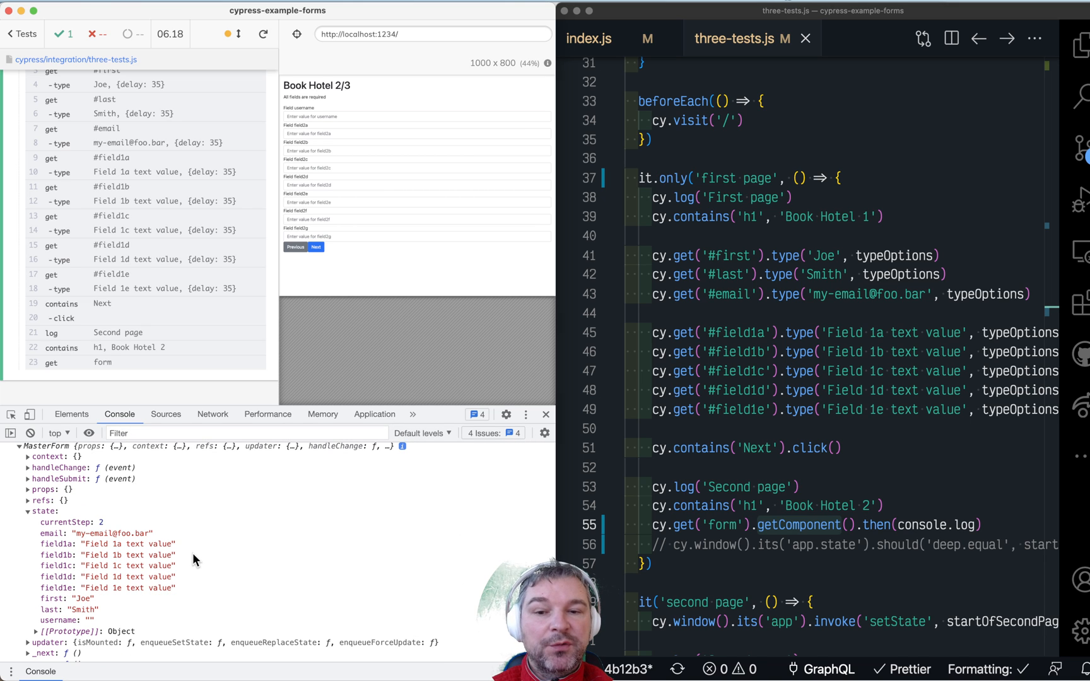
Step: Chain .getComponent().its('state').should('deep.equal', startOfSecondPageState) in the first-page test
click(545, 414)
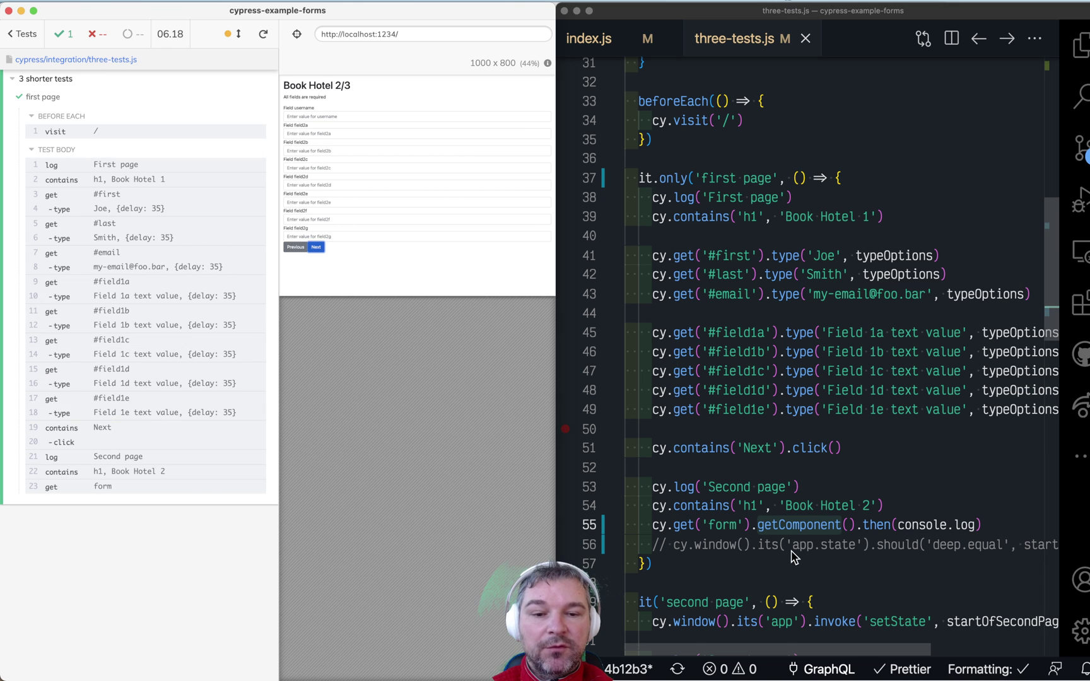
click(843, 524)
text(state').should('deep)
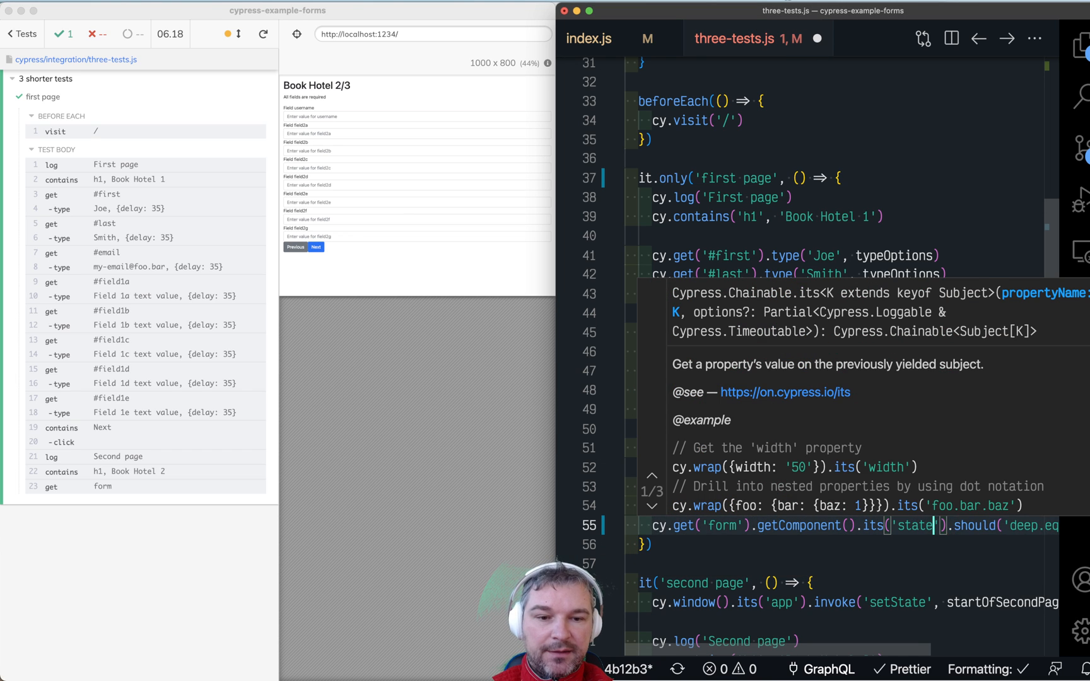
key(ctrl+s)
double_click(837, 587)
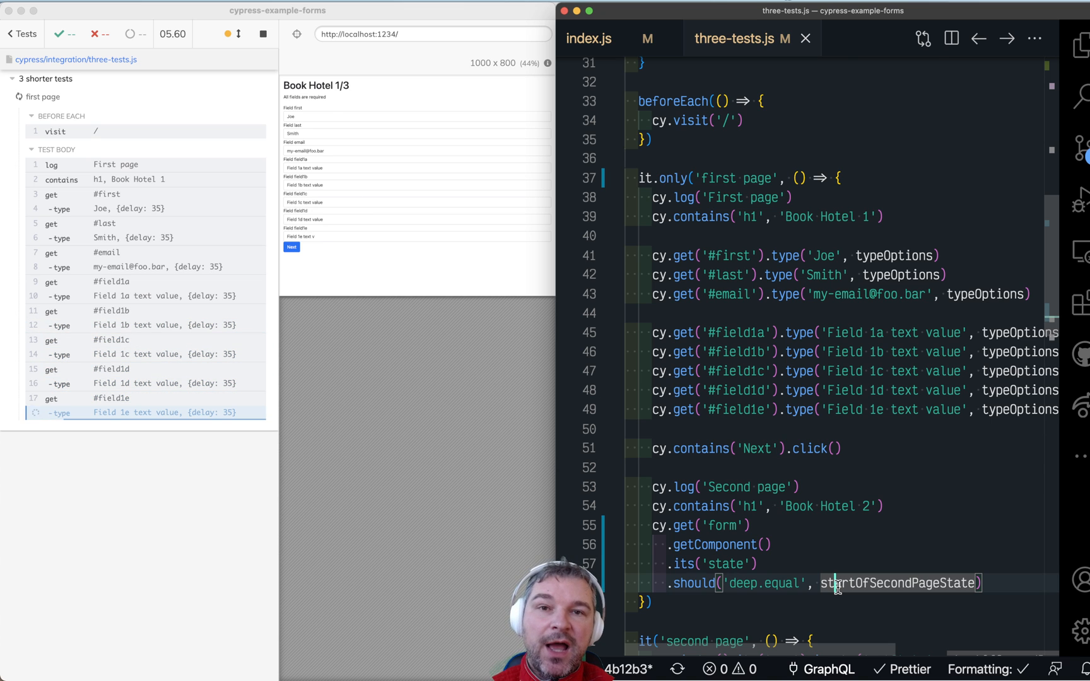
click(842, 544)
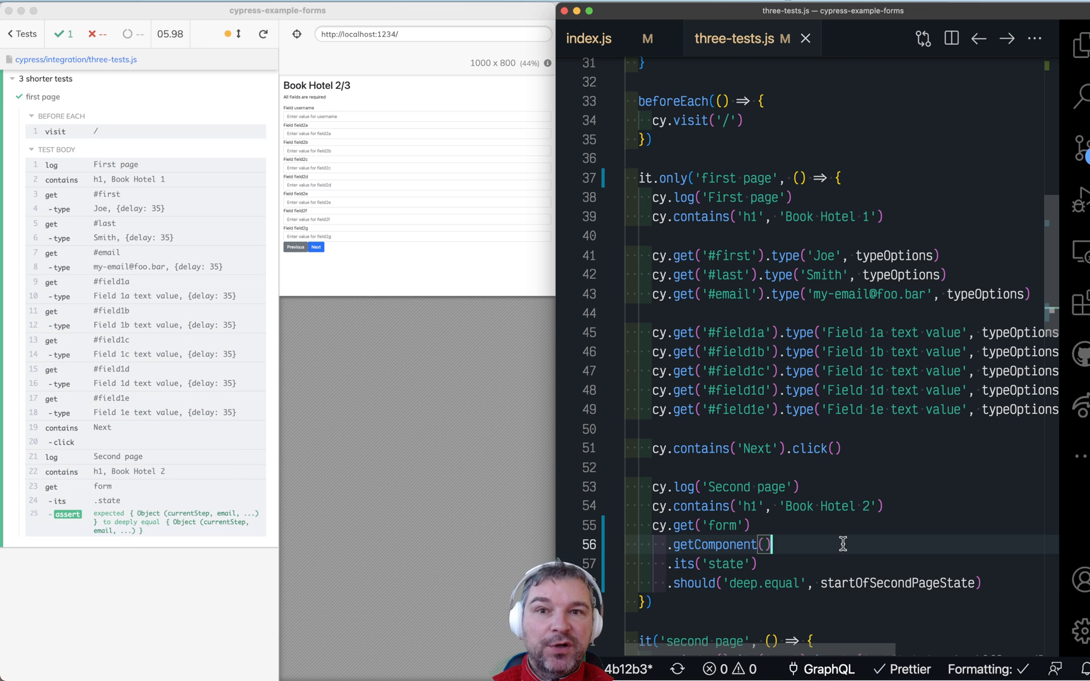
scroll(842, 544, down, 1)
double_click(675, 115)
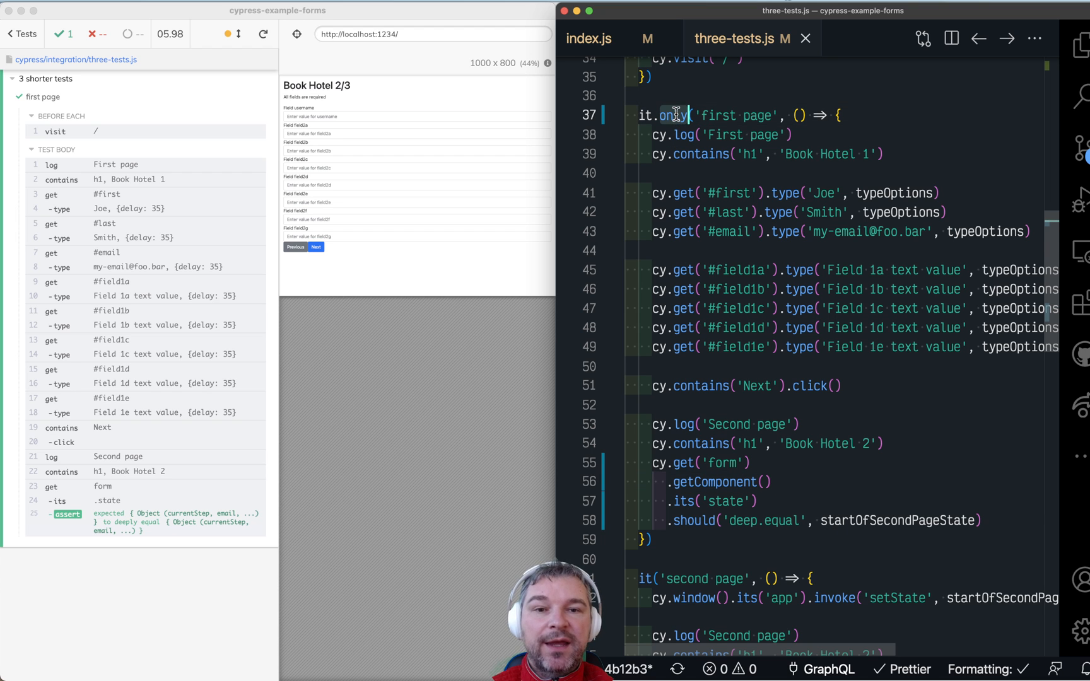
Step: Move .only from the first-page test to the second-page test
key(BackSpace)
key(BackSpace)
scroll(766, 341, down, 3)
click(655, 410)
text(.on)
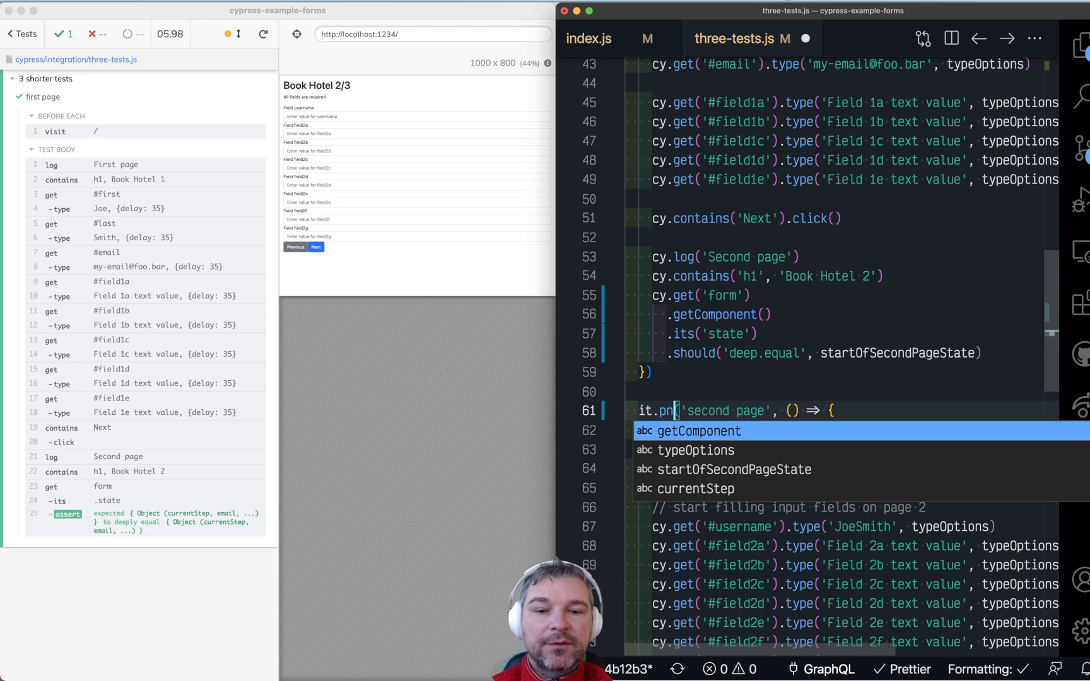
text(ly)
key(Escape)
Step: Replace line 62's cy.window().its('app') with cy.get('form').getComponent() before setState and save
click(767, 314)
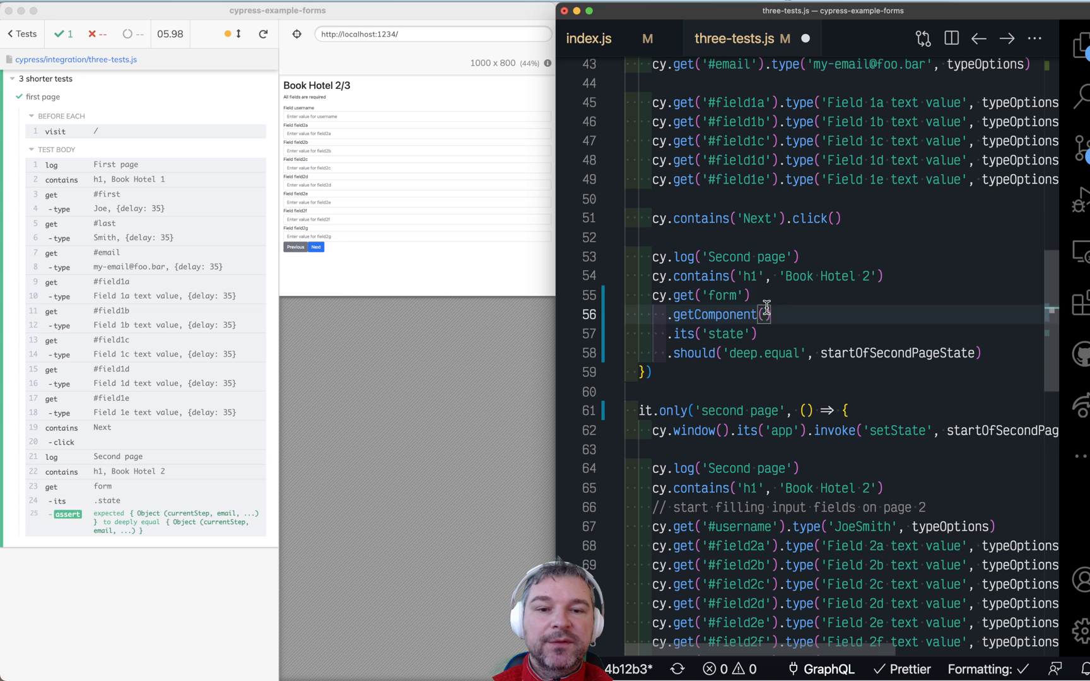
key(shift+Up)
key(shift+Home)
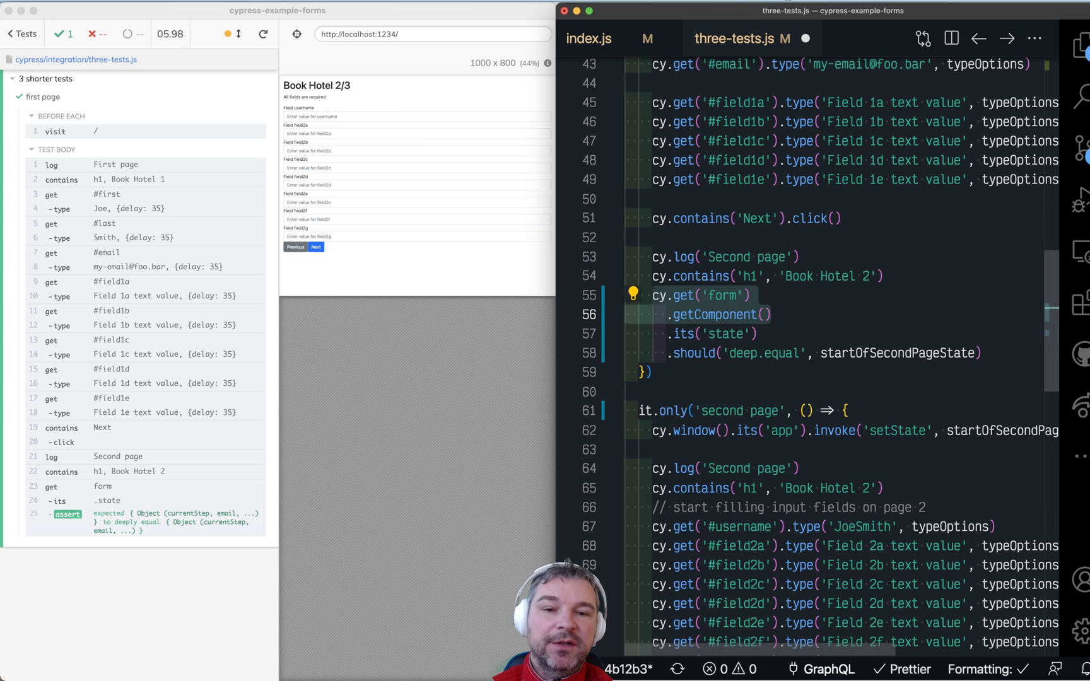
key(Down)
key(Down)
key(Down)
key(Down)
key(Down)
key(Right)
key(Right)
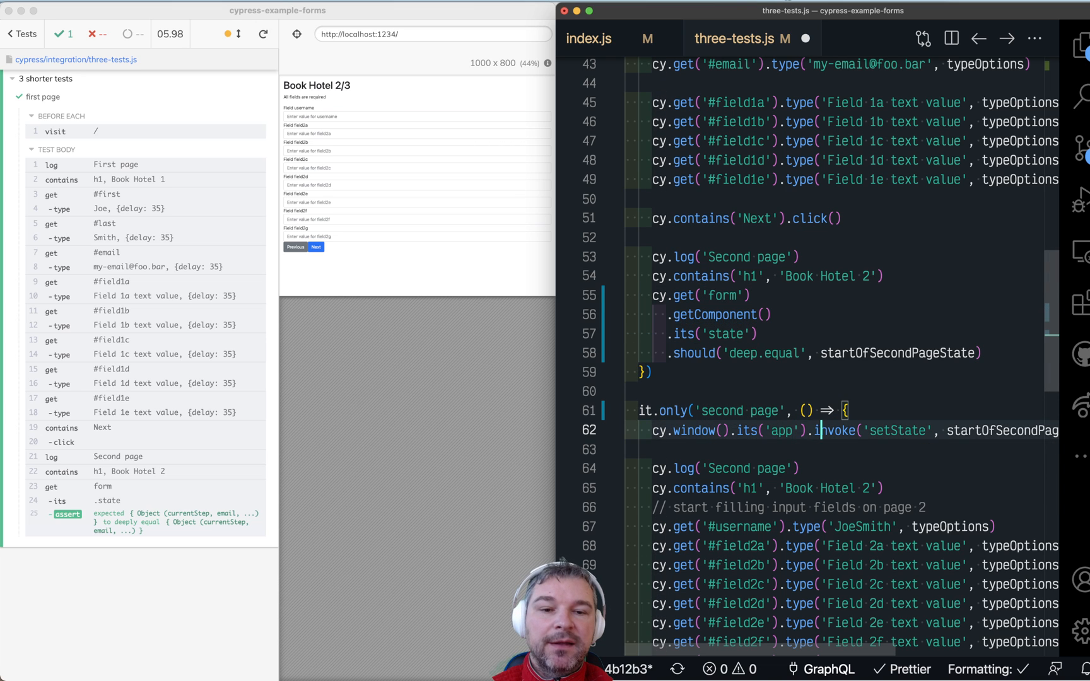
key(shift+Left)
key(shift+Home)
text(cy.get('form').getComponent())
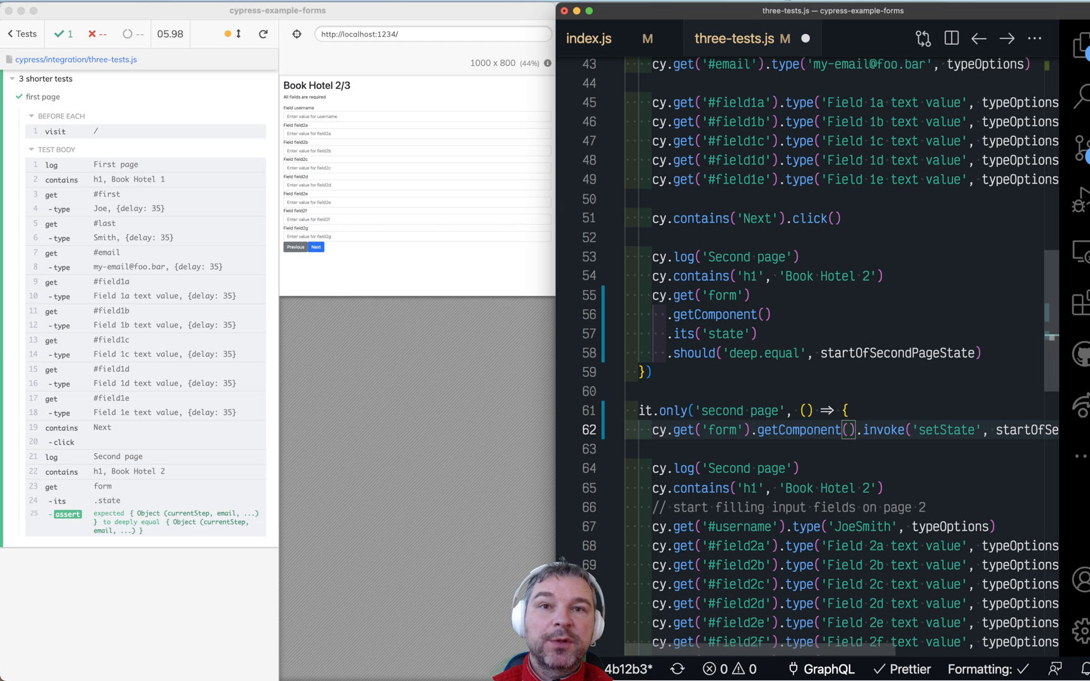
key(super+s)
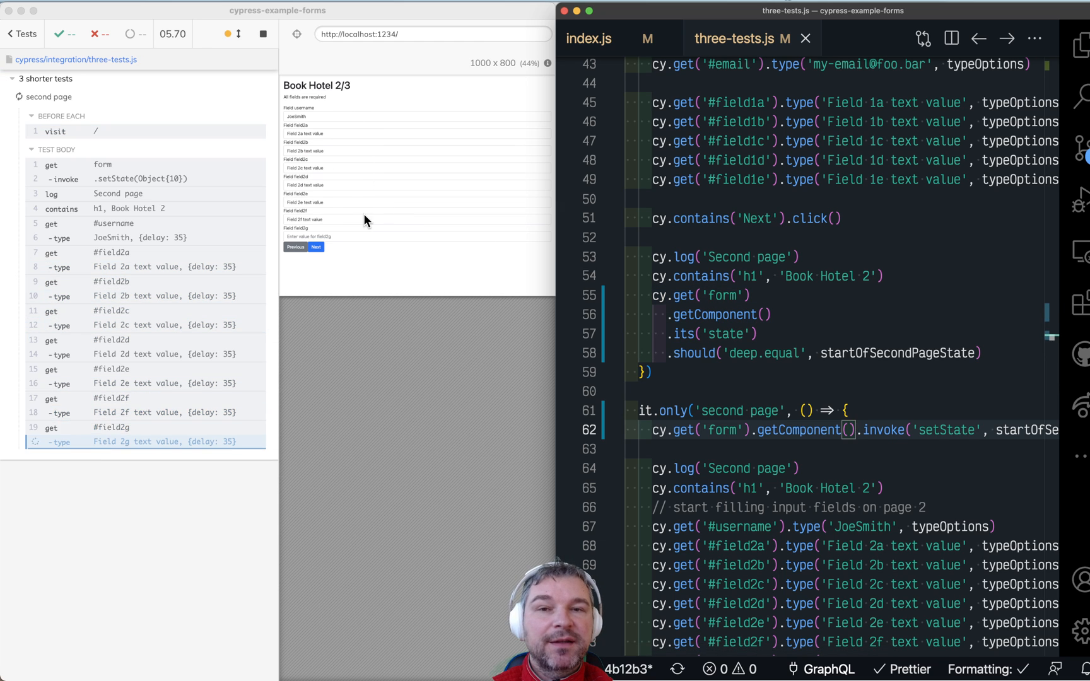
Step: Copy the getComponent().its('state') chain from lines 55–57 for the third-page test
click(767, 333)
drag(758, 333, 653, 295)
key(super+c)
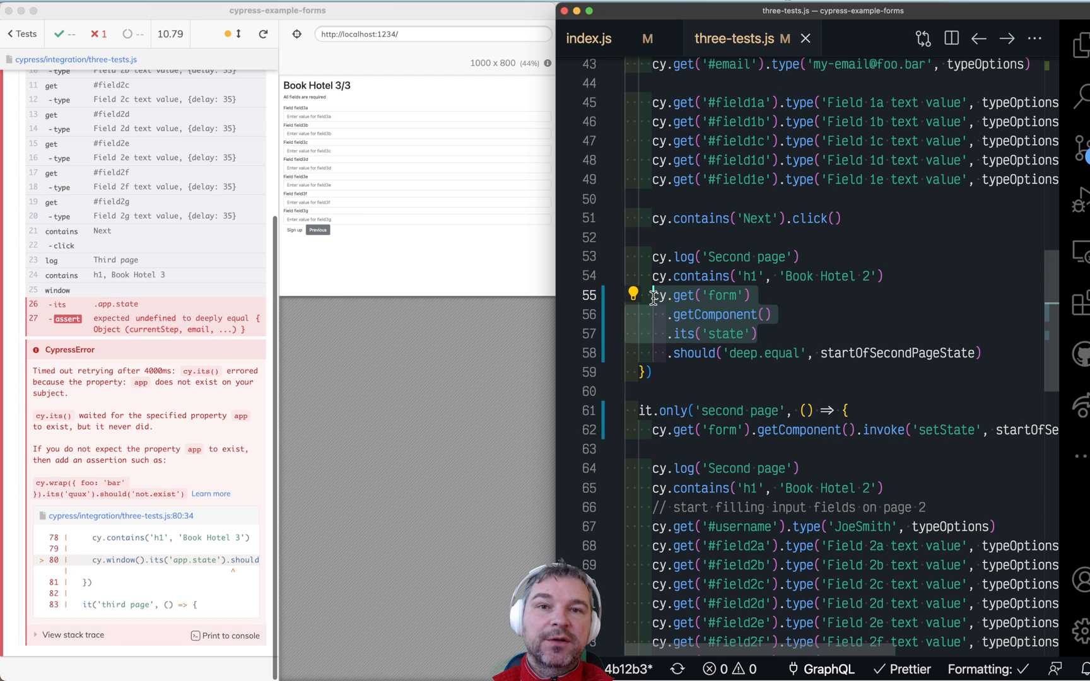
scroll(653, 298, down, 1)
scroll(654, 298, down, 5)
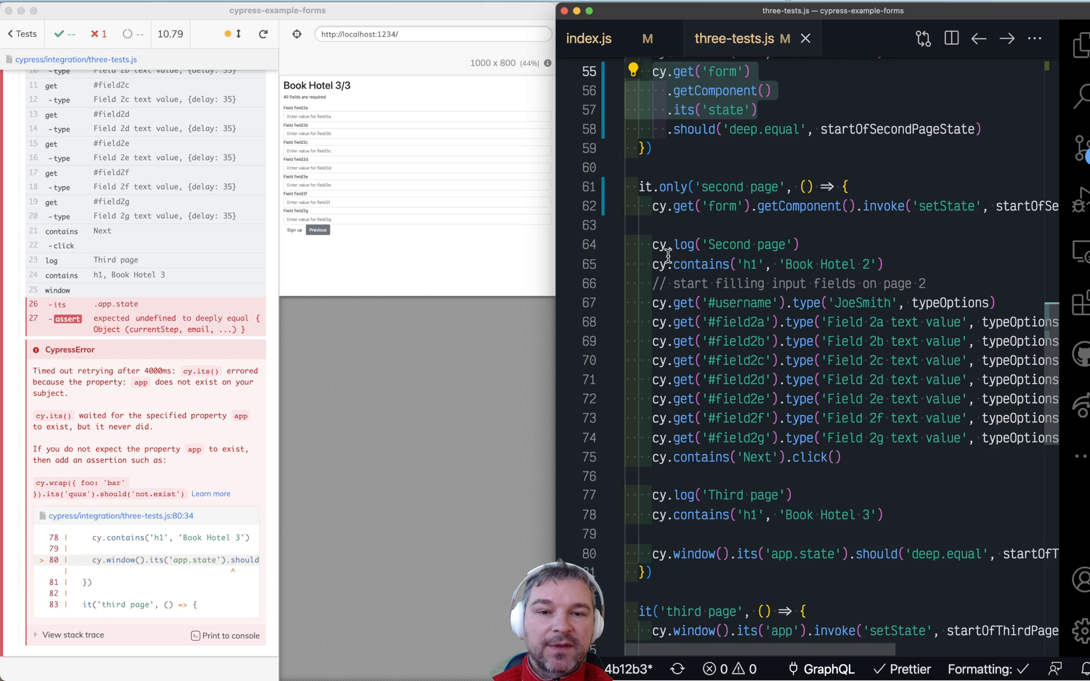
scroll(766, 324, down, 5)
click(852, 359)
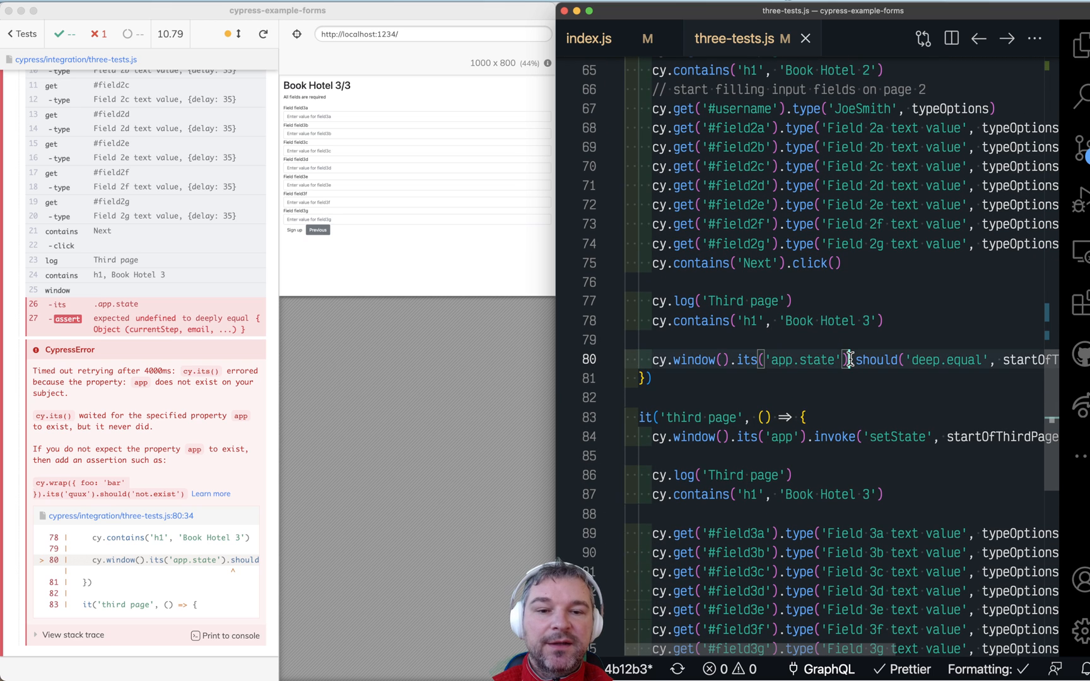
Step: Paste the getComponent().its('state') chain over line 80's window app.state lookup and save
drag(852, 359, 653, 360)
key(super+v)
key(super+s)
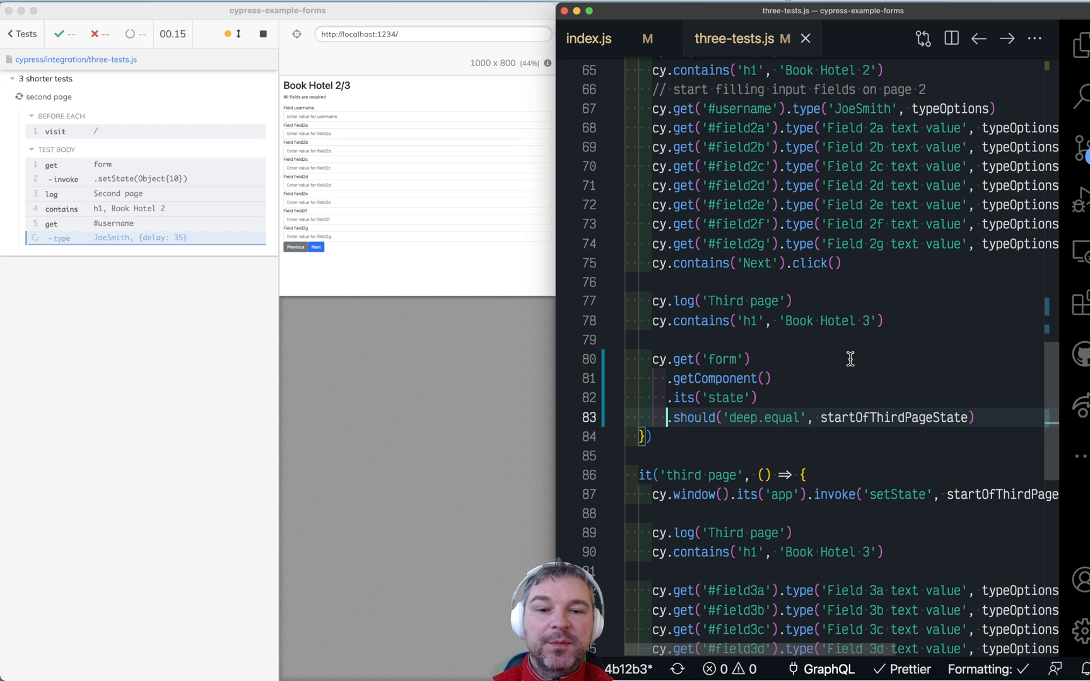
scroll(850, 359, down, 5)
Step: Swap line 87's window app lookup for getComponent(), remove .only, and save so all three tests run
drag(799, 297, 653, 297)
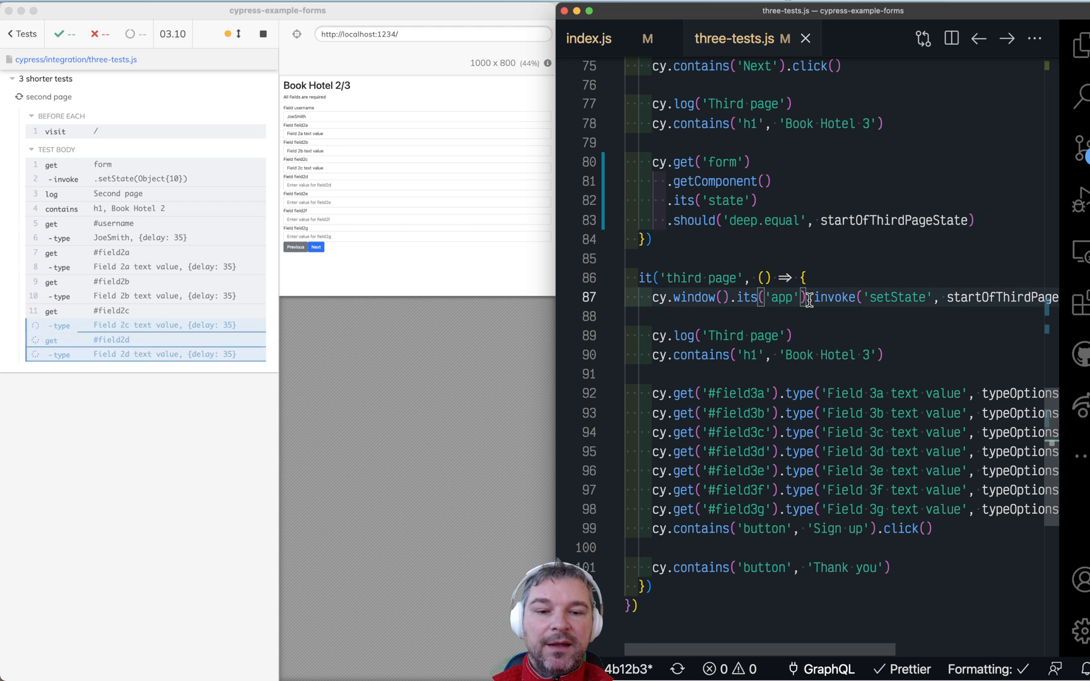
key(super+v)
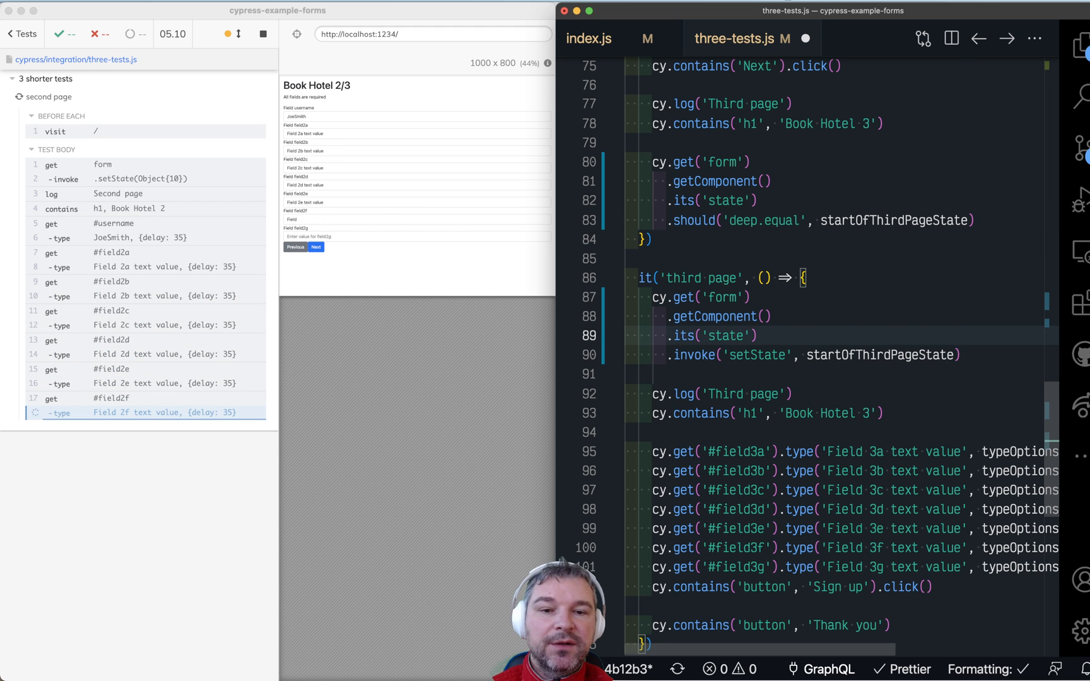
scroll(799, 311, up, 10)
scroll(799, 311, up, 3)
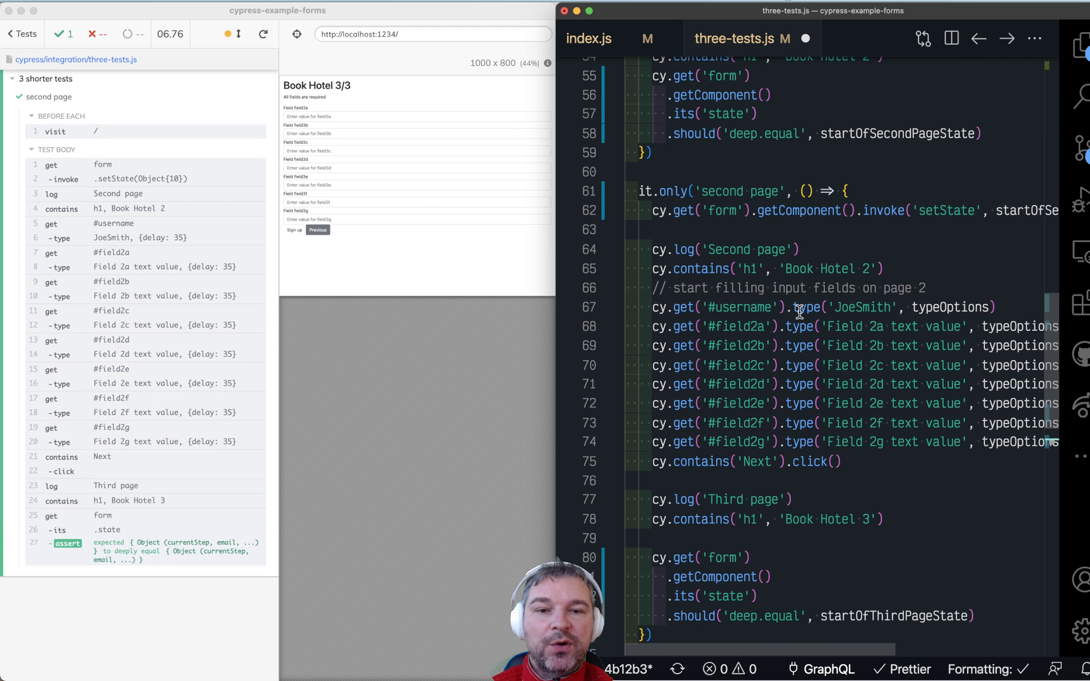
drag(660, 190, 691, 190)
key(BackSpace)
scroll(703, 360, down, 1)
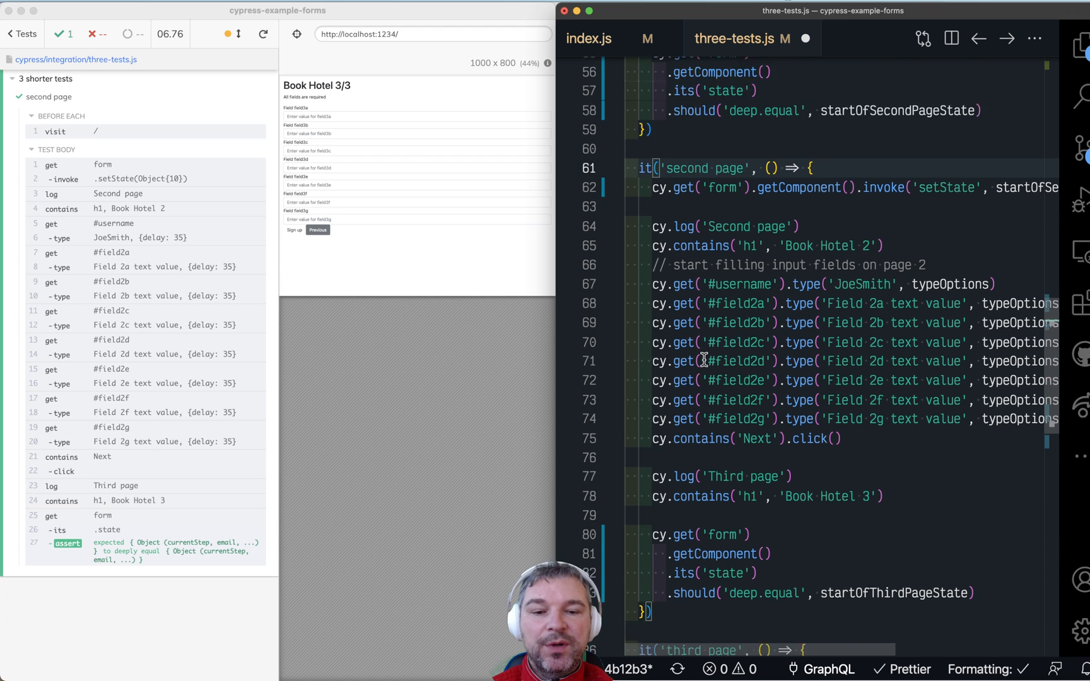
scroll(703, 359, down, 10)
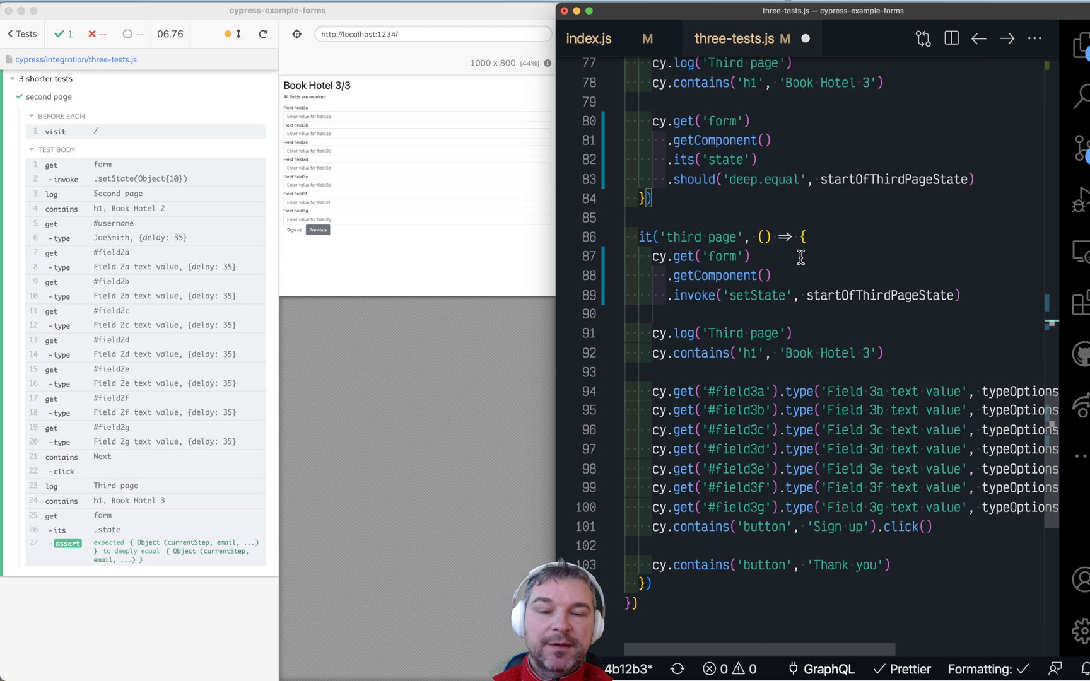
key(ctrl+s)
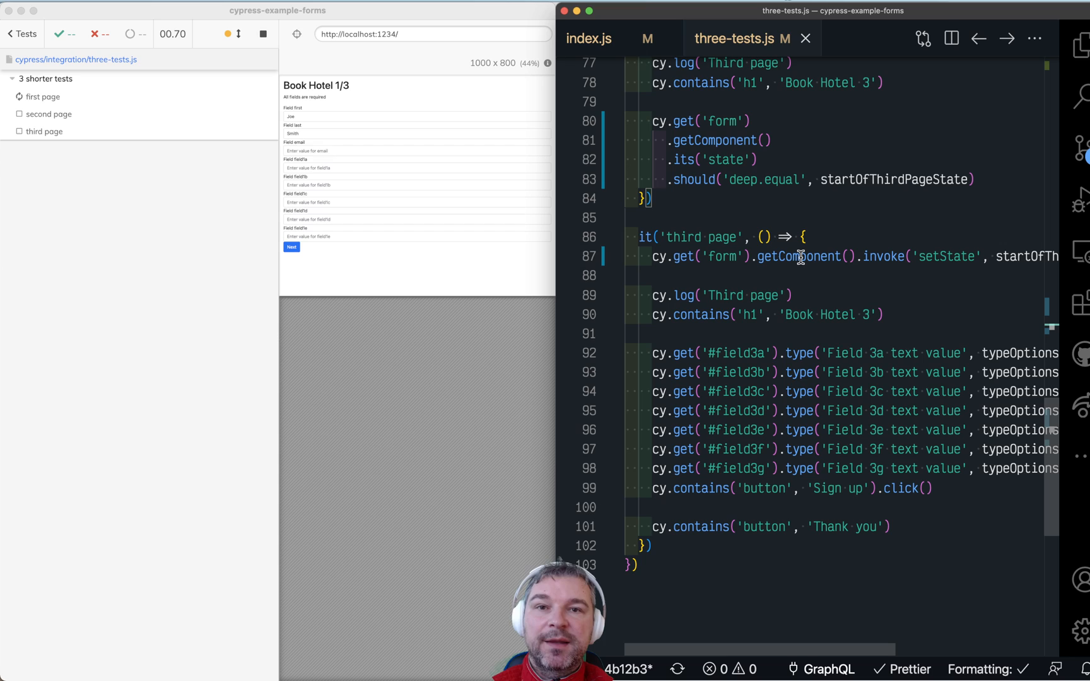
click(813, 237)
scroll(813, 237, up, 10)
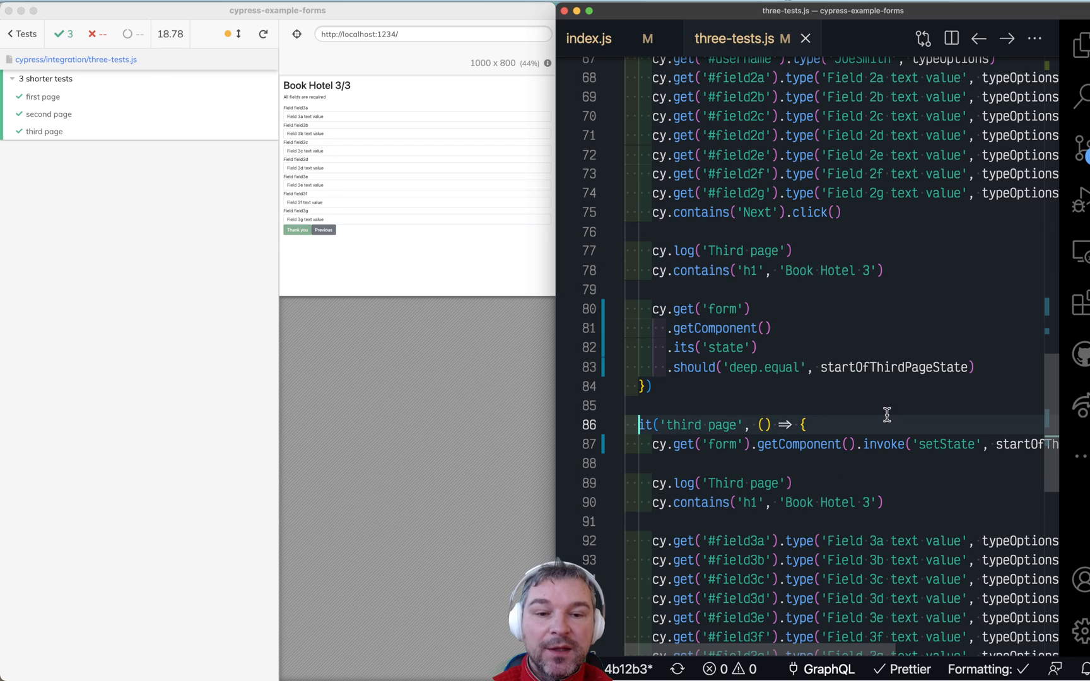
scroll(887, 415, up, 5)
scroll(886, 414, up, 8)
scroll(886, 415, up, 8)
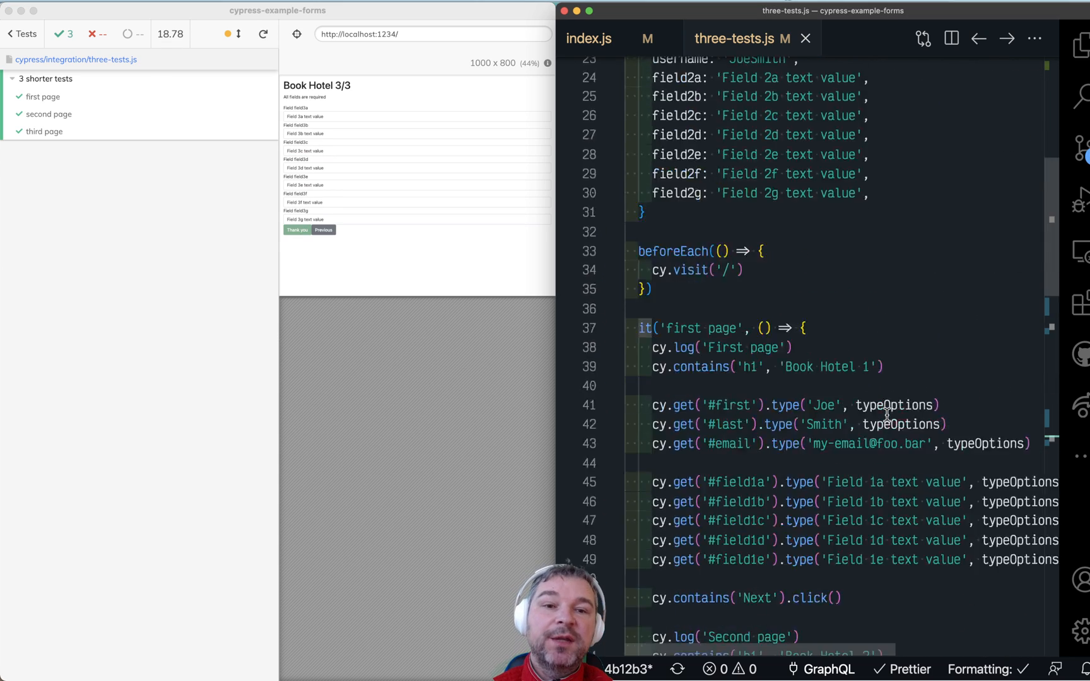
scroll(886, 415, up, 5)
scroll(887, 415, up, 1)
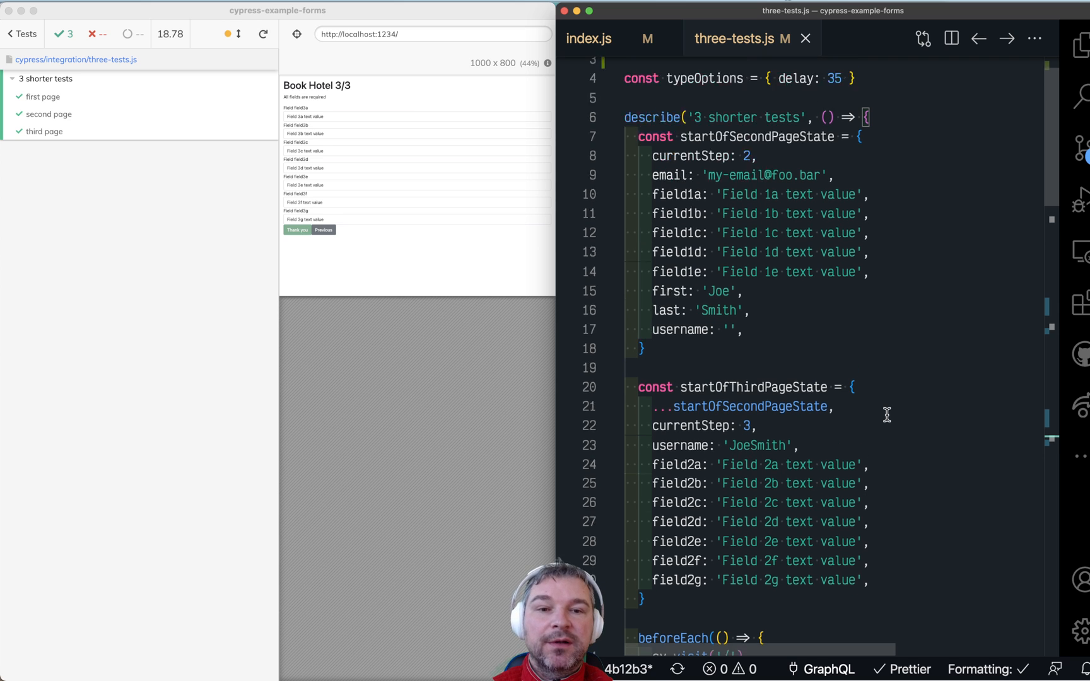
scroll(886, 414, up, 3)
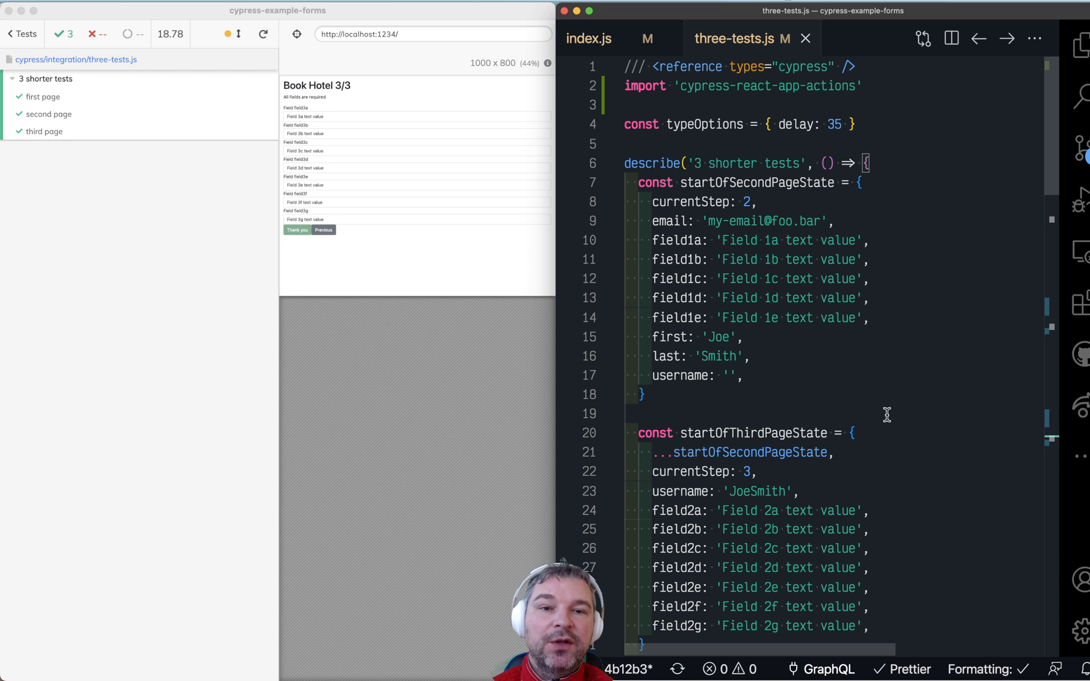
mouse_move(766, 86)
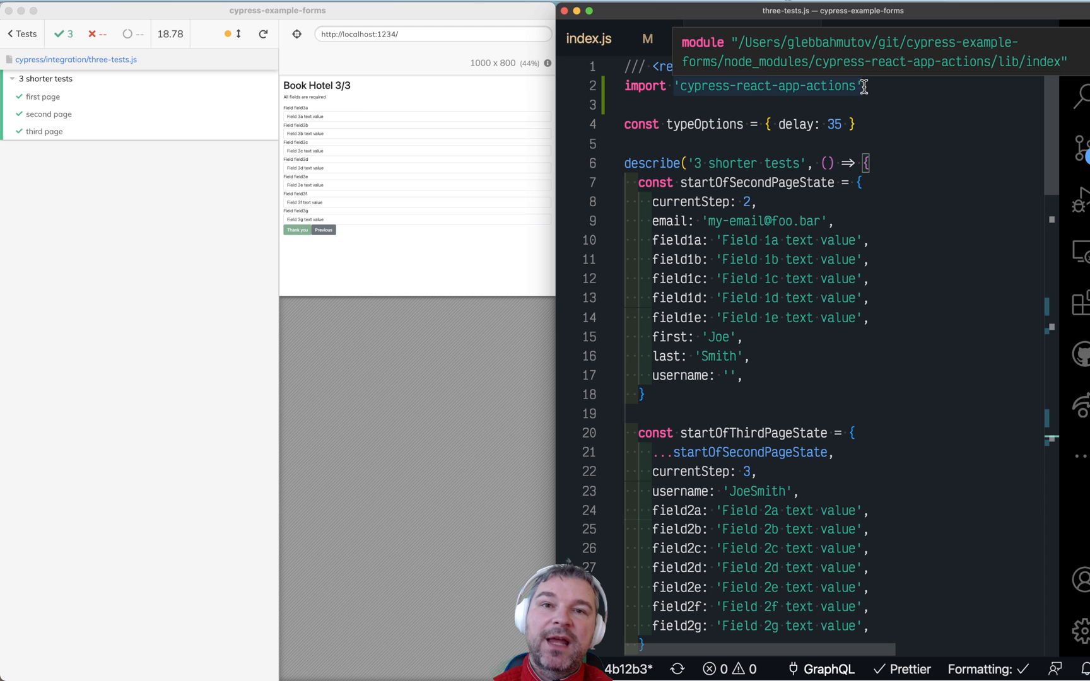
scroll(875, 164, down, 5)
scroll(875, 164, down, 5)
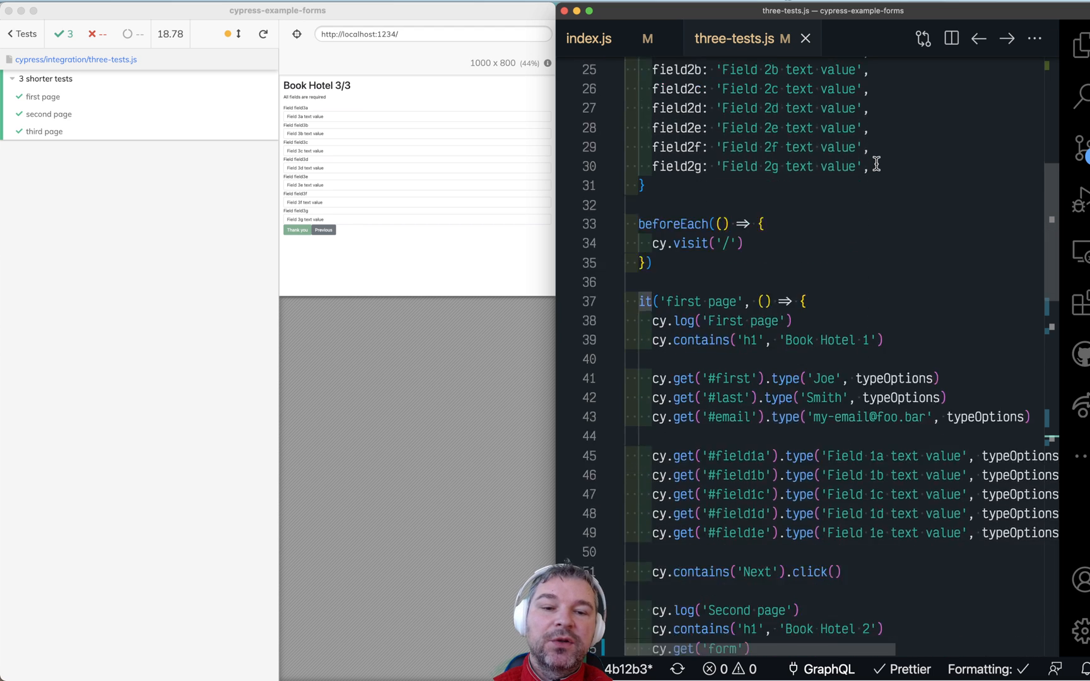
scroll(875, 164, down, 5)
scroll(875, 164, down, 3)
scroll(875, 164, down, 5)
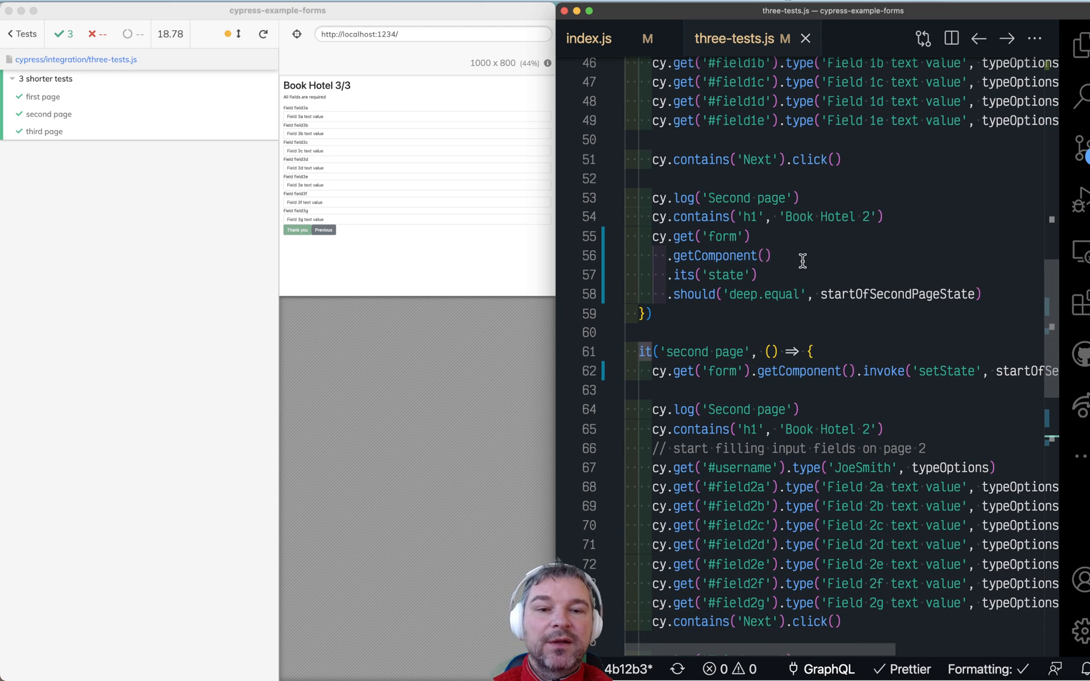
click(802, 256)
double_click(732, 256)
click(803, 274)
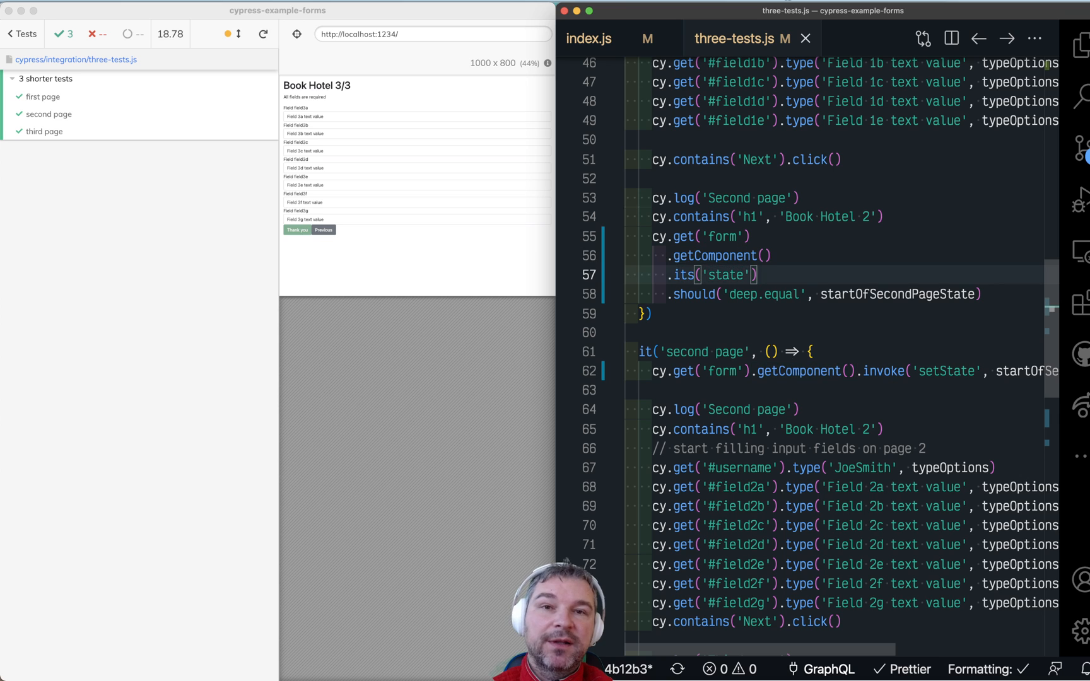